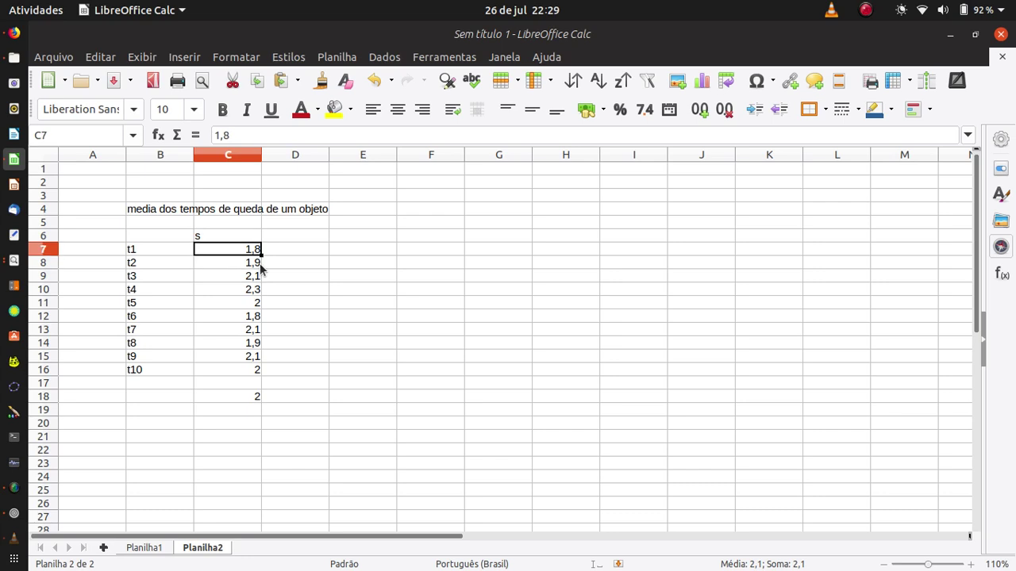
Step: Review the fall times from t1 to t10 in C7:C16 and the average cell C18 on Planilha2
{"action": "key", "text": "Down"}
{"action": "key", "text": "Down"}
{"action": "key", "text": "Down"}
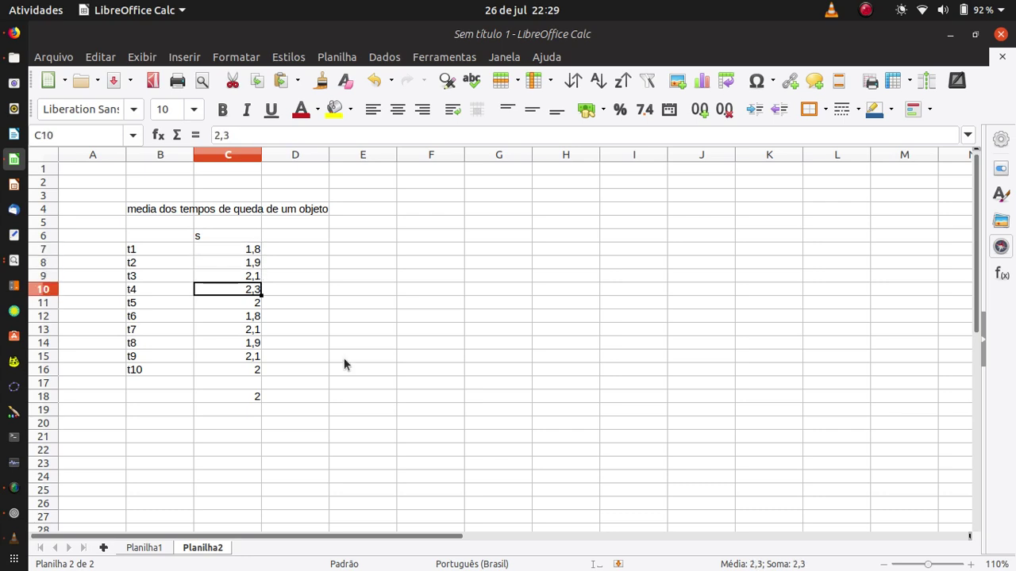
{"action": "key", "text": "Down"}
{"action": "key", "text": "Down"}
{"action": "key", "text": "Down"}
{"action": "key", "text": "Down"}
{"action": "key", "text": "Down"}
{"action": "key", "text": "Down"}
{"action": "key", "text": "Down"}
{"action": "key", "text": "Down"}
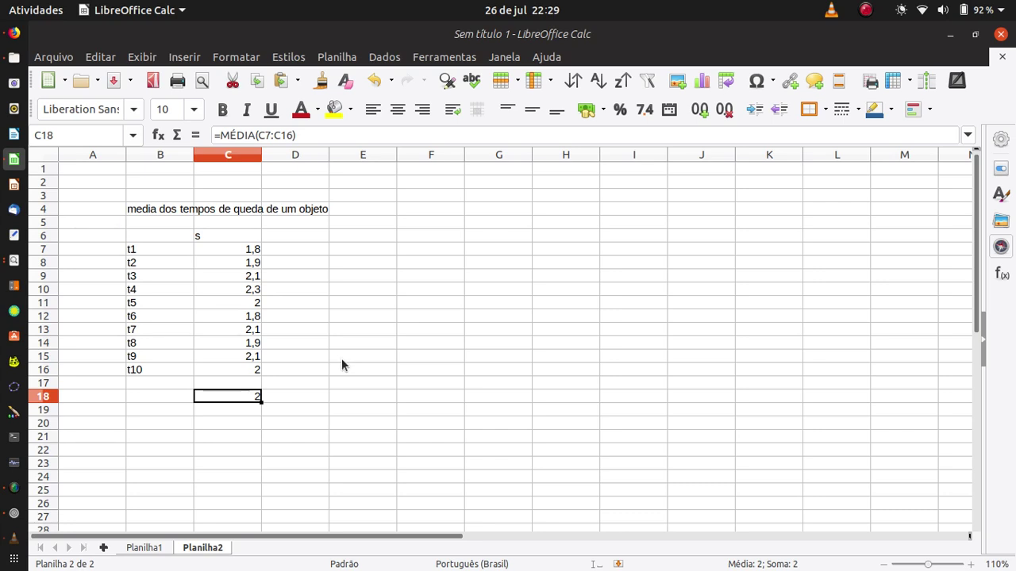
Step: Enter the formula =média(C7:C16) in C18 to average the ten fall times, and reselect that cell
{"action": "type", "text": "="}
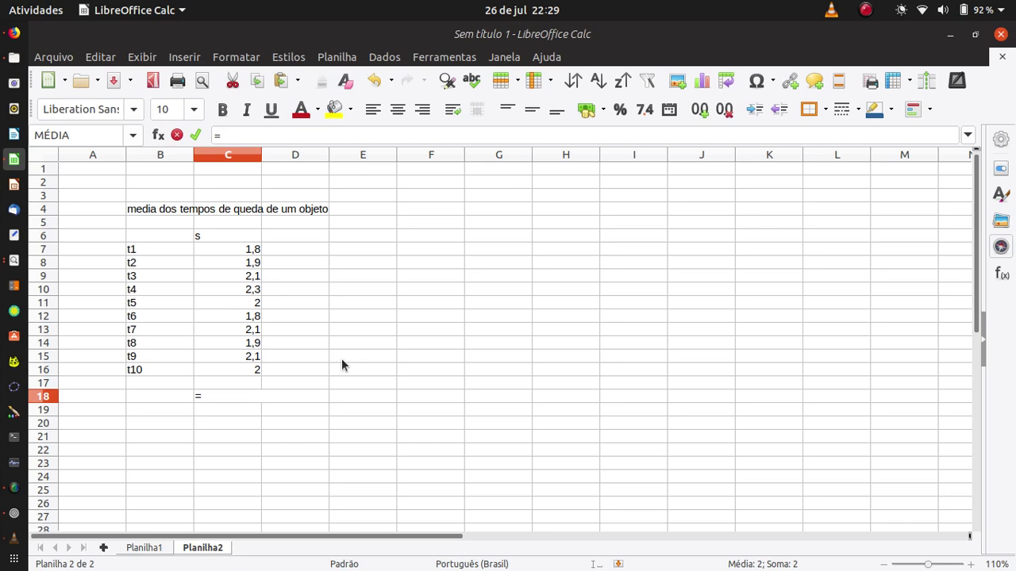
{"action": "type", "text": "médi"}
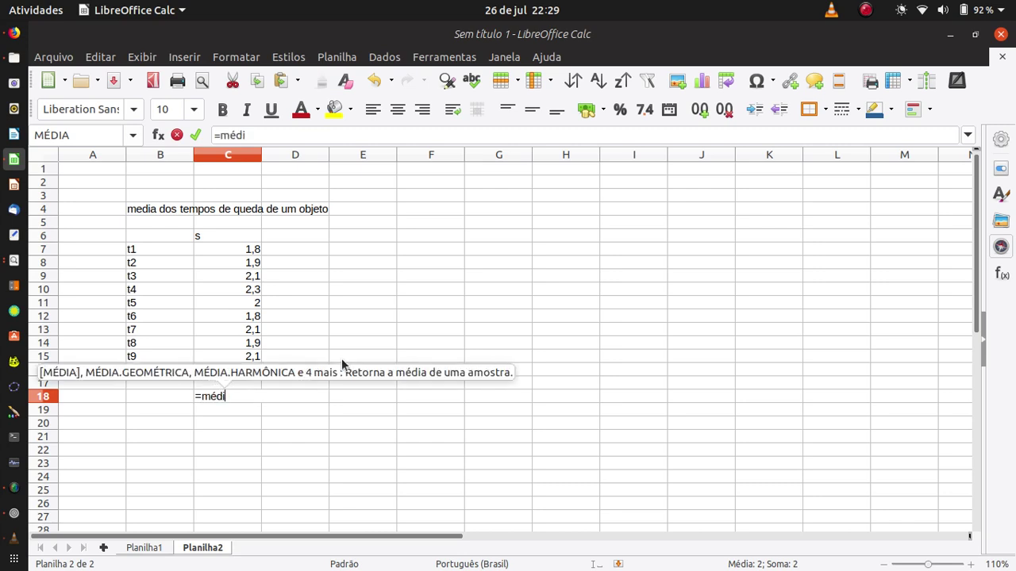
{"action": "type", "text": "a("}
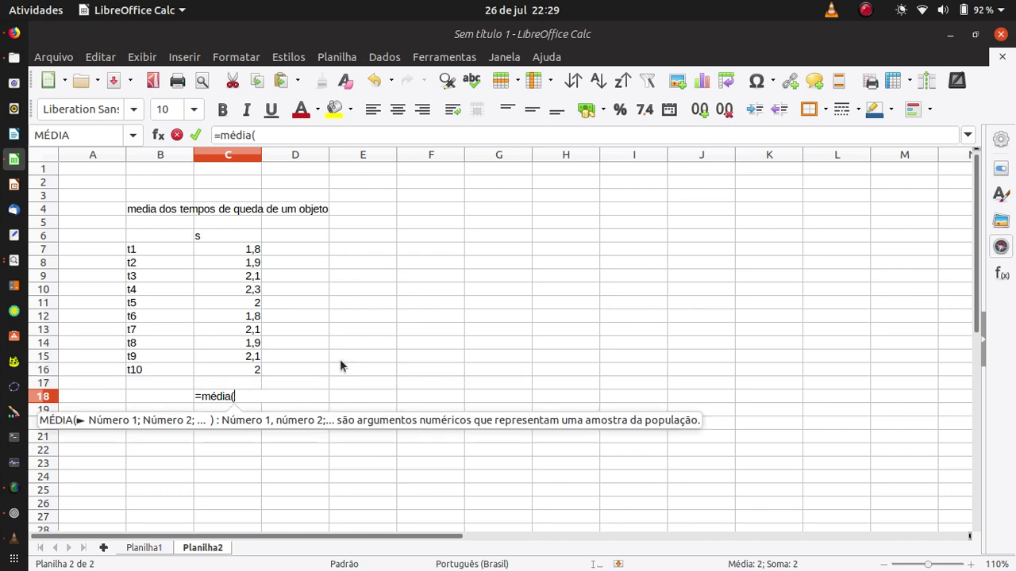
{"action": "left_click_drag", "start_coordinate": [249, 251], "coordinate": [236, 371]}
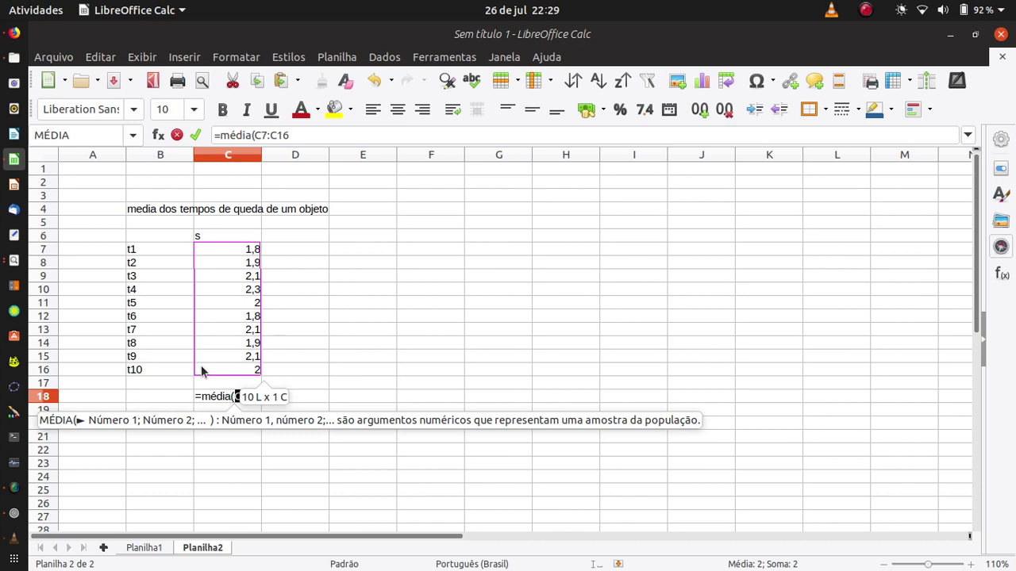
{"action": "type", "text": ")"}
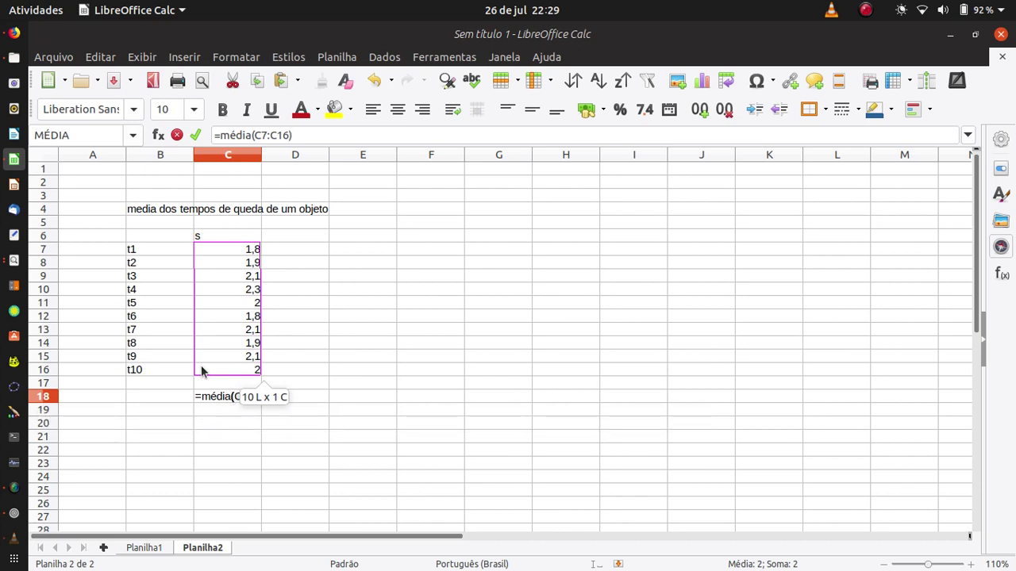
{"action": "key", "text": "Return"}
{"action": "left_click", "coordinate": [234, 395]}
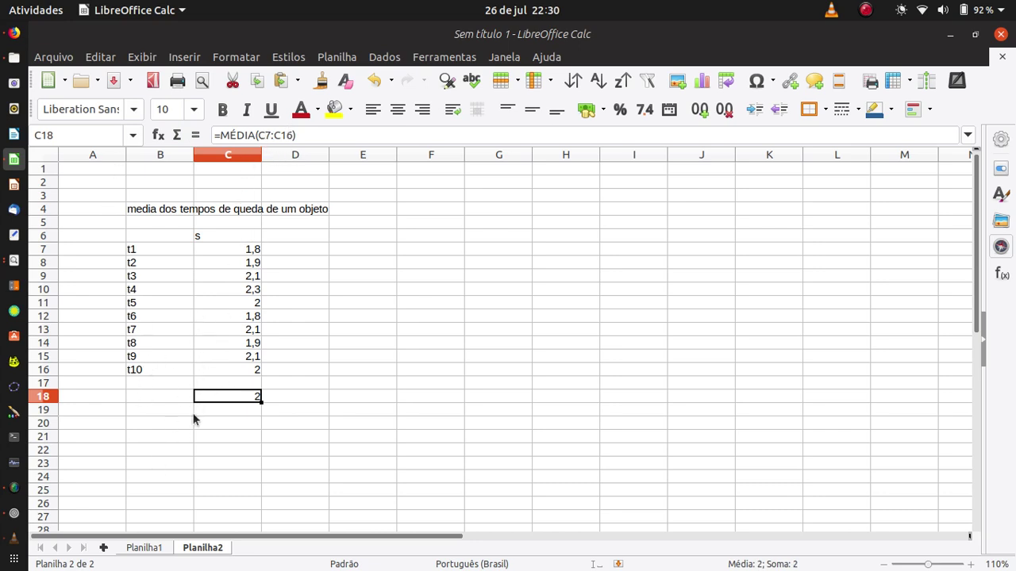
Step: Switch to the Planilha1 sheet and examine the time values in the t (s) column down to D34
{"action": "left_click", "coordinate": [145, 547]}
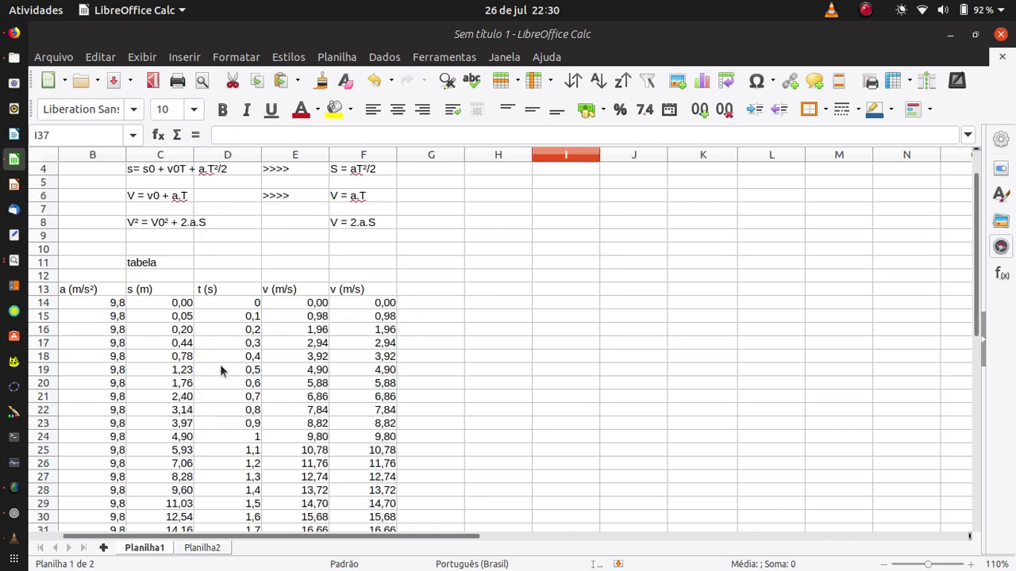
{"action": "scroll", "coordinate": [219, 362], "scroll_direction": "down", "scroll_amount": 2}
{"action": "left_click_drag", "start_coordinate": [246, 208], "coordinate": [220, 490]}
{"action": "left_click", "coordinate": [220, 489]}
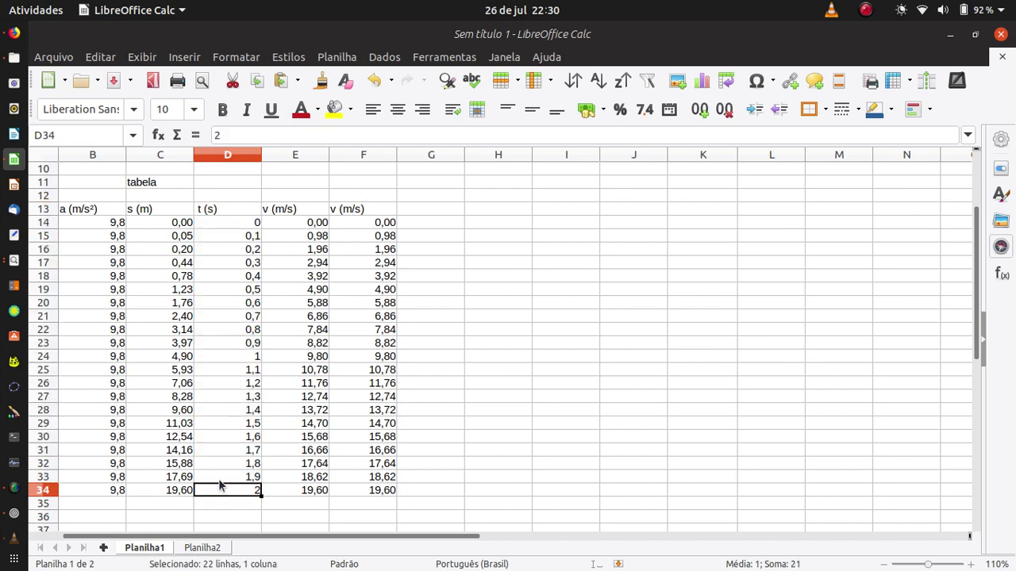
{"action": "left_click", "coordinate": [227, 222]}
{"action": "left_click_drag", "start_coordinate": [227, 209], "coordinate": [245, 255]}
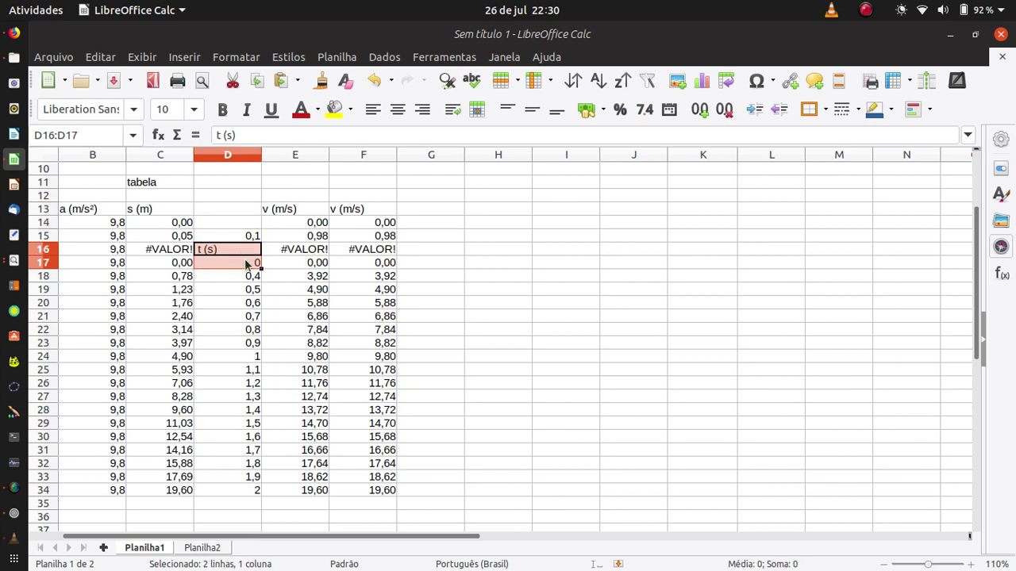
{"action": "key", "text": "ctrl+z"}
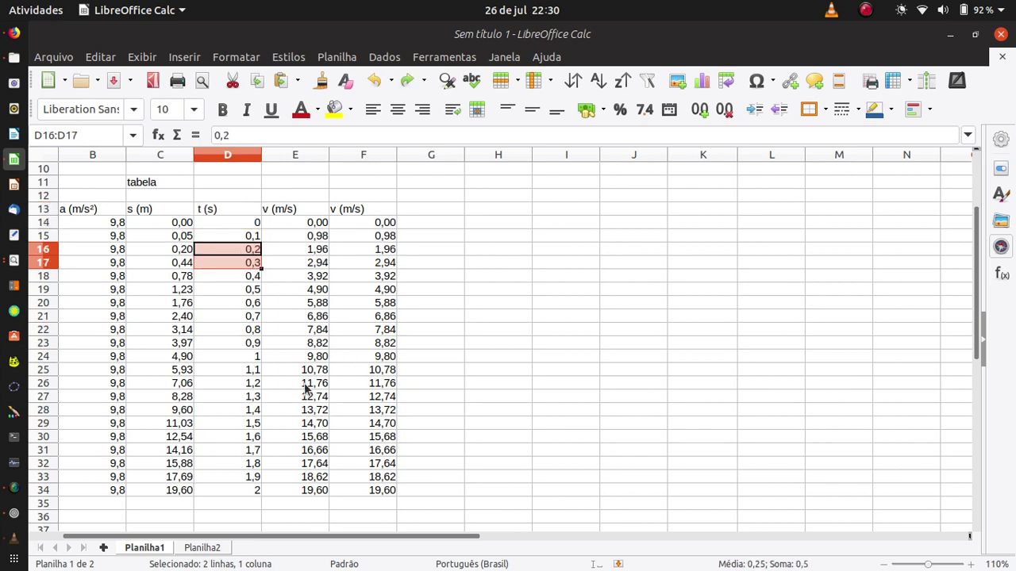
Step: Check the final time value in D34 and inspect the formulas in the s (m) column and the first v (m/s) column
{"action": "left_click", "coordinate": [253, 491]}
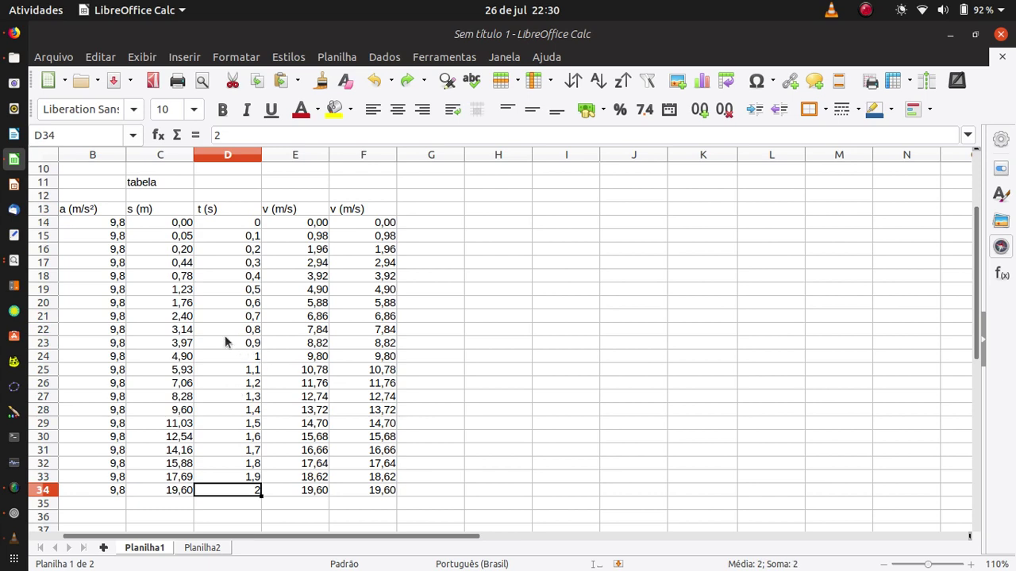
{"action": "left_click", "coordinate": [180, 225]}
{"action": "left_click", "coordinate": [171, 250]}
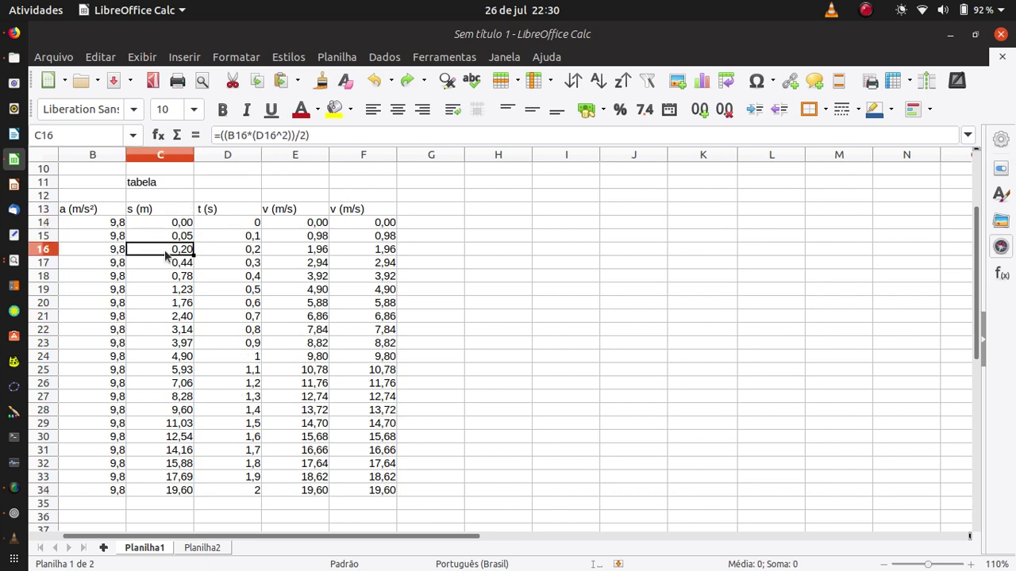
{"action": "left_click", "coordinate": [164, 276]}
{"action": "left_click", "coordinate": [170, 302]}
{"action": "left_click", "coordinate": [165, 332]}
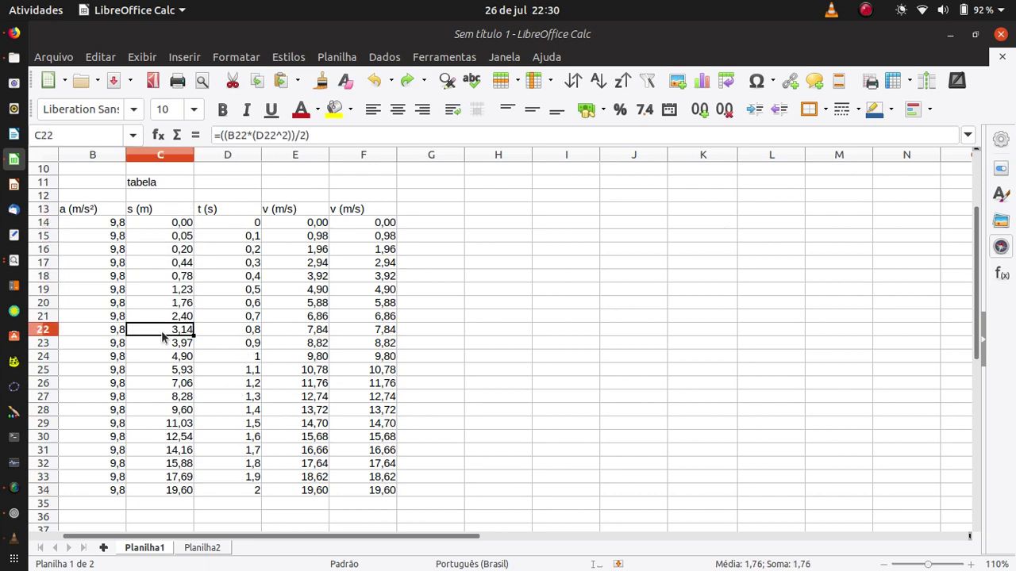
{"action": "left_click", "coordinate": [302, 316]}
{"action": "left_click", "coordinate": [301, 346]}
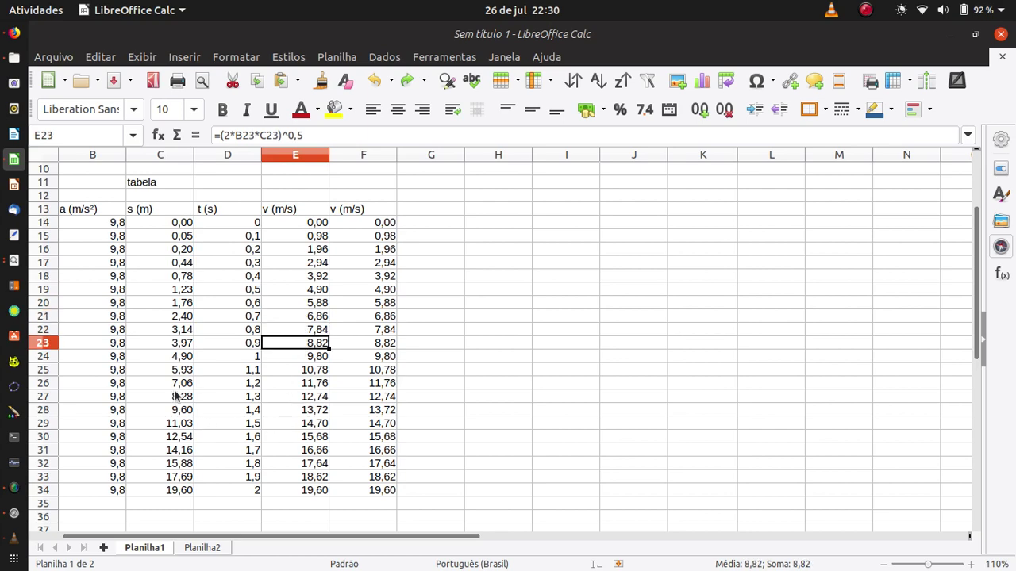
Step: Examine the s0, v0 and a terms of the displacement equation in C4
{"action": "scroll", "coordinate": [176, 401], "scroll_direction": "up", "scroll_amount": 3}
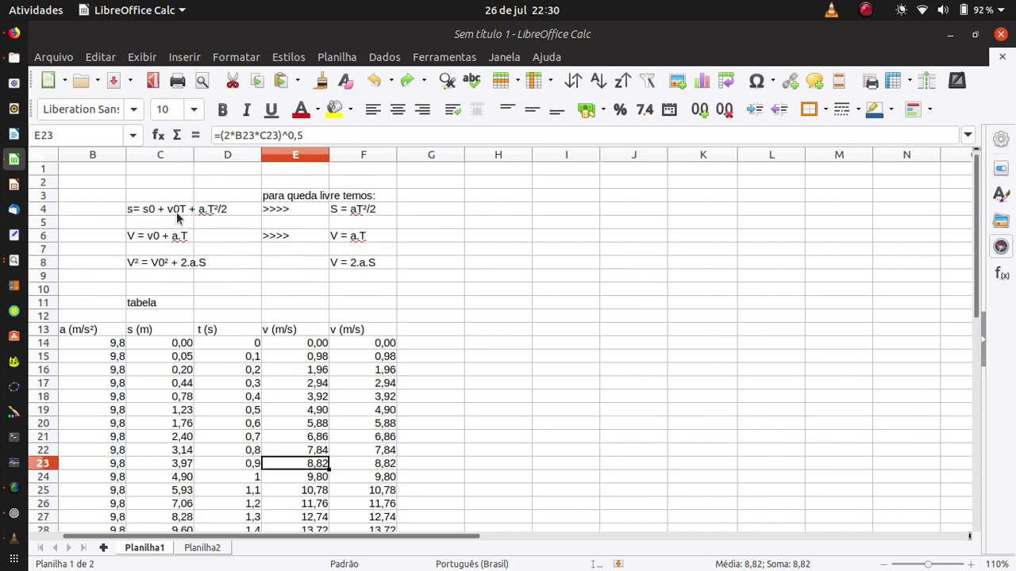
{"action": "left_click", "coordinate": [146, 213]}
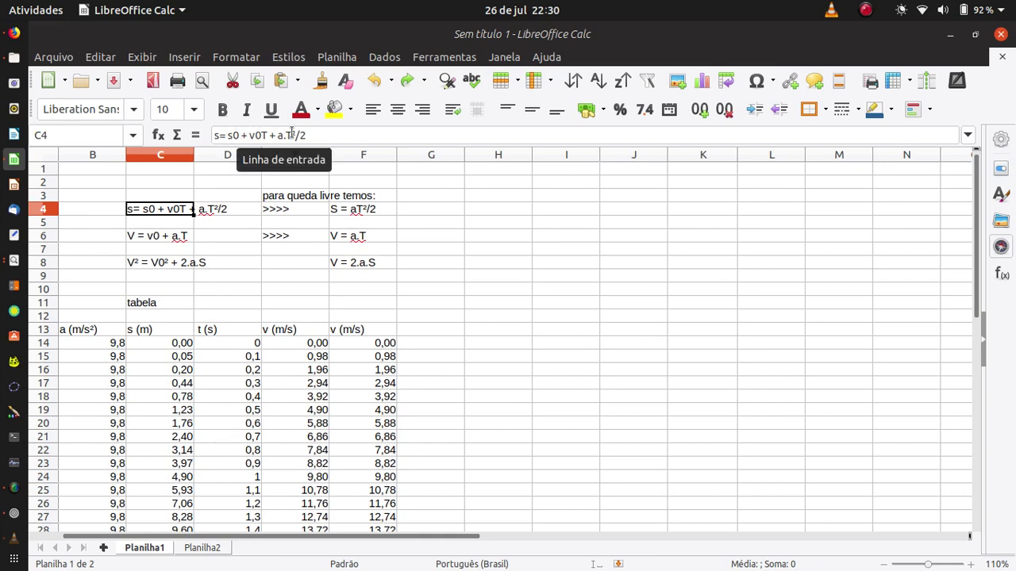
{"action": "left_click", "coordinate": [240, 135]}
{"action": "double_click", "coordinate": [234, 135]}
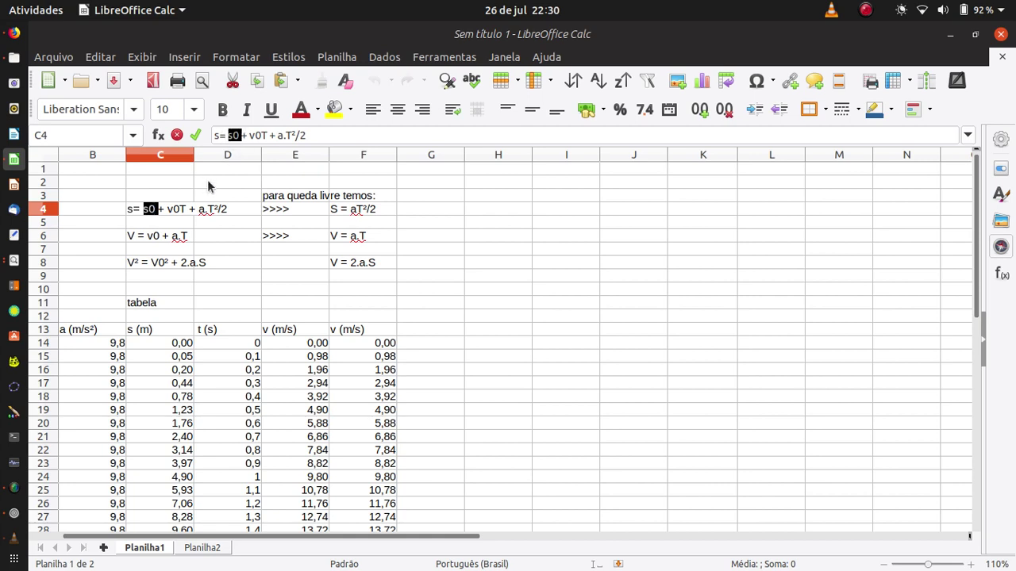
{"action": "left_click_drag", "start_coordinate": [250, 137], "coordinate": [260, 138]}
{"action": "left_click", "coordinate": [260, 139]}
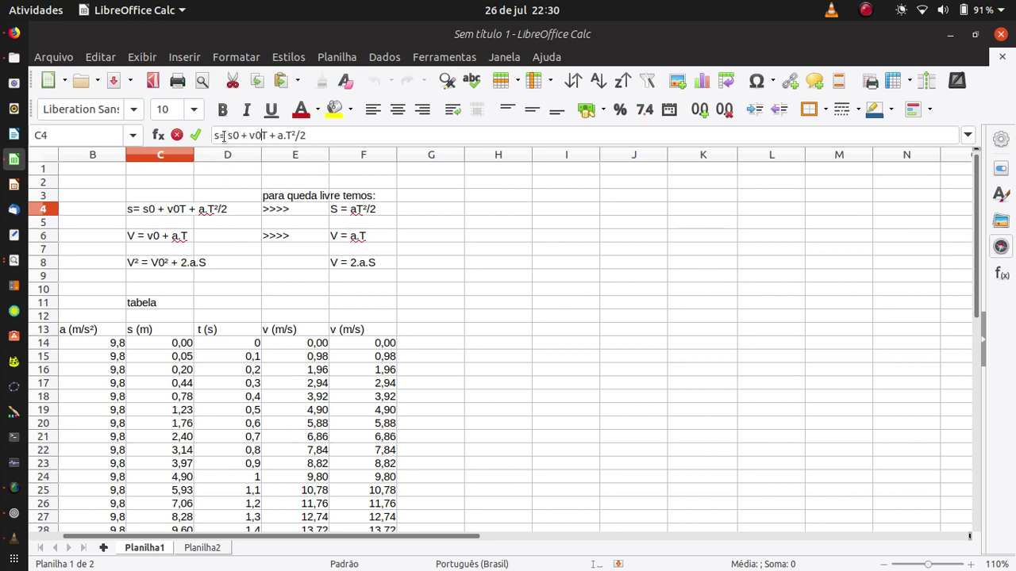
{"action": "left_click_drag", "start_coordinate": [223, 135], "coordinate": [280, 136]}
{"action": "double_click", "coordinate": [280, 135]}
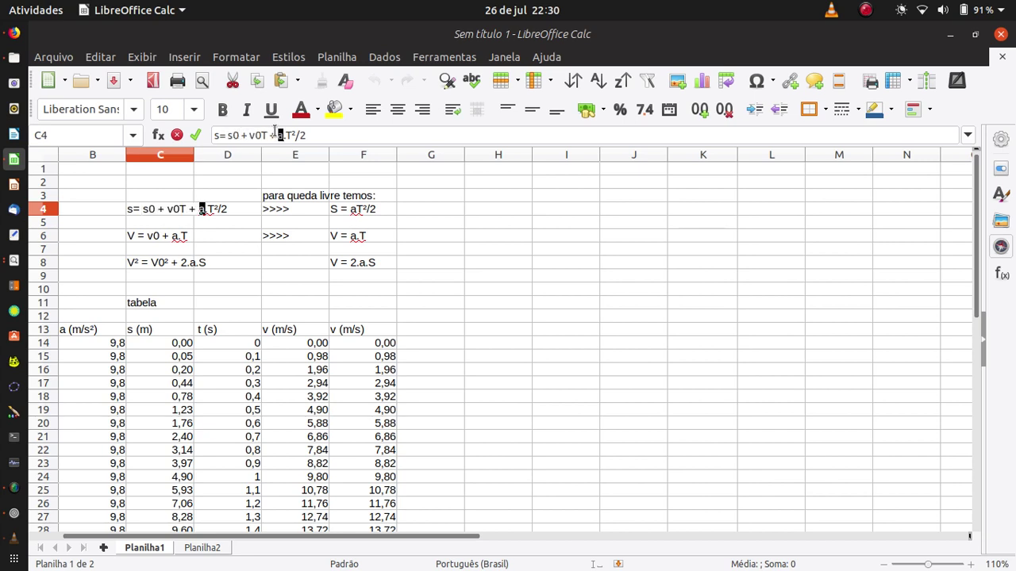
Step: Compare the free-fall equations in F4 and F6 with the velocity equations in C6 and C8
{"action": "left_click", "coordinate": [345, 210]}
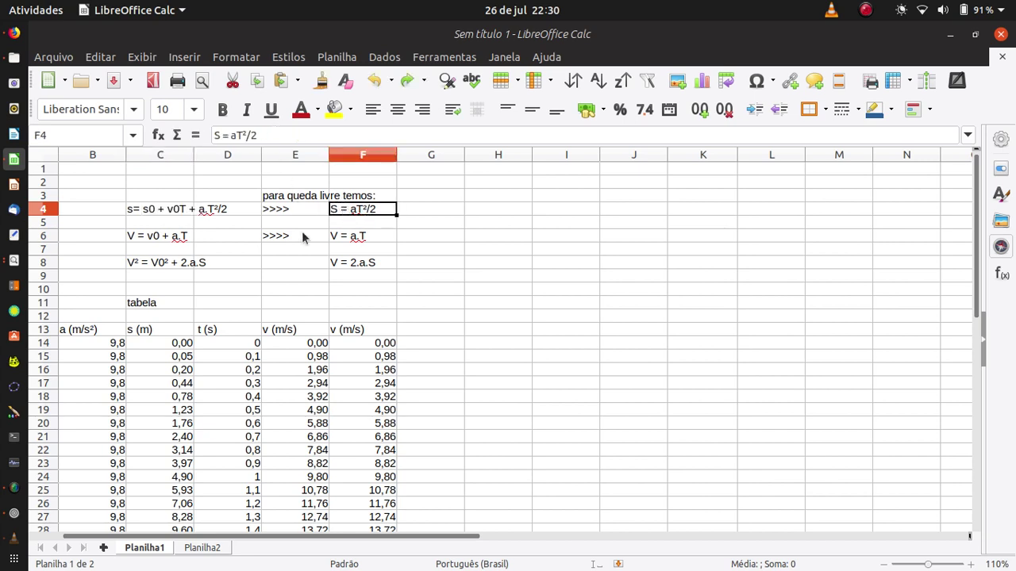
{"action": "left_click", "coordinate": [163, 240]}
{"action": "left_click", "coordinate": [330, 235]}
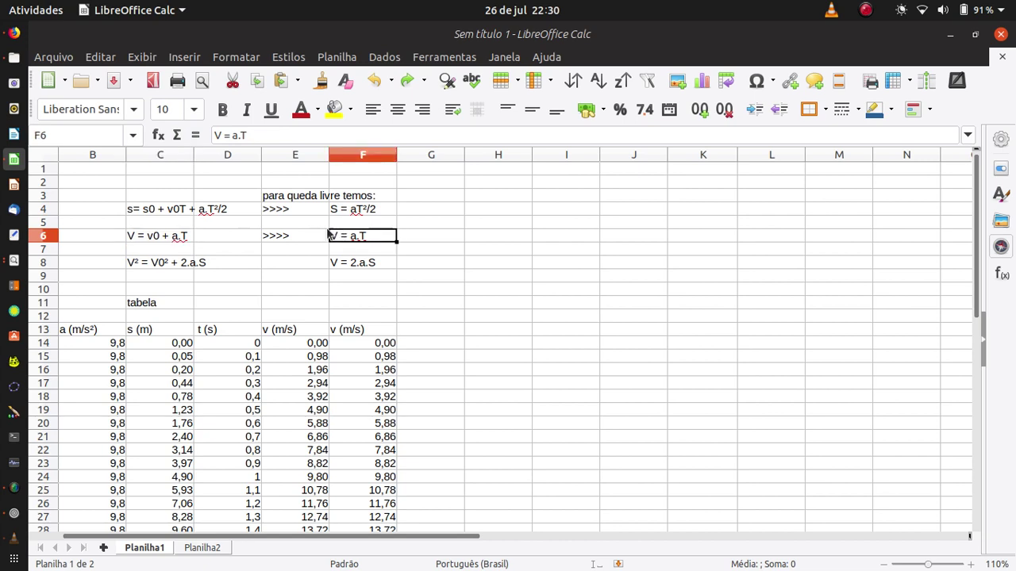
{"action": "left_click", "coordinate": [187, 265]}
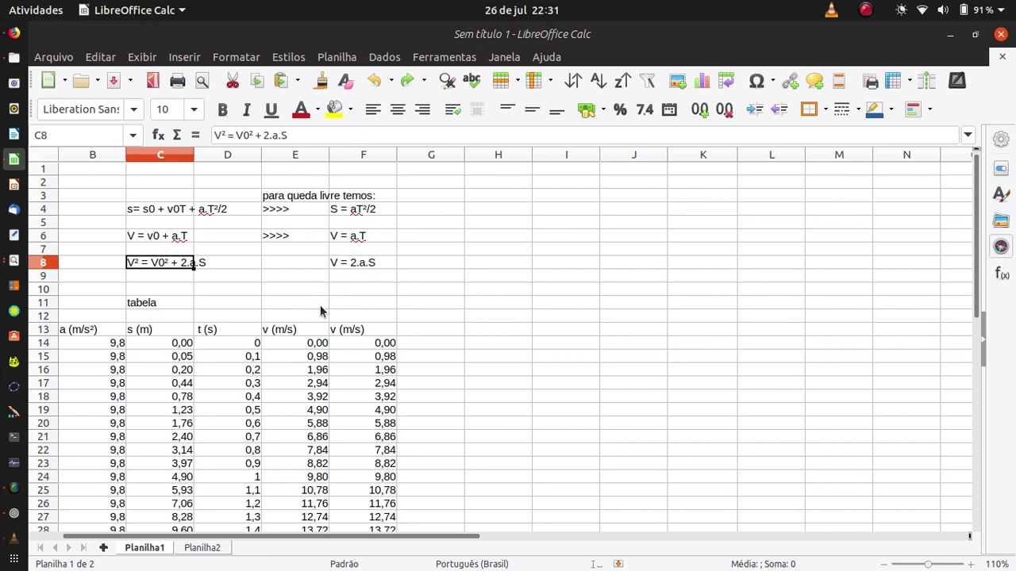
Step: Examine the constant acceleration values in the a (m/s²) column of the table, ending at B14
{"action": "scroll", "coordinate": [309, 316], "scroll_direction": "down", "scroll_amount": 3}
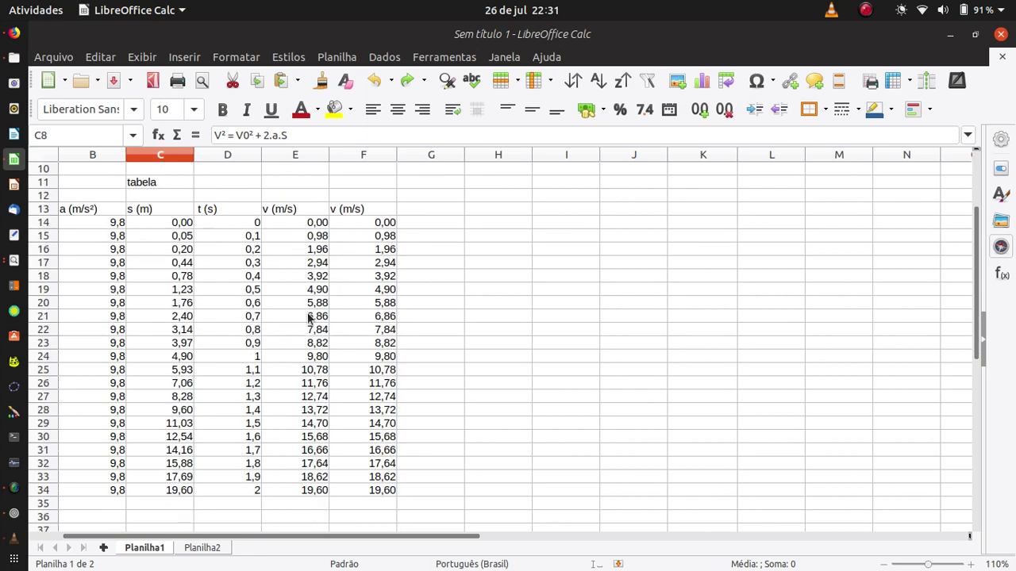
{"action": "scroll", "coordinate": [269, 282], "scroll_direction": "up", "scroll_amount": 2}
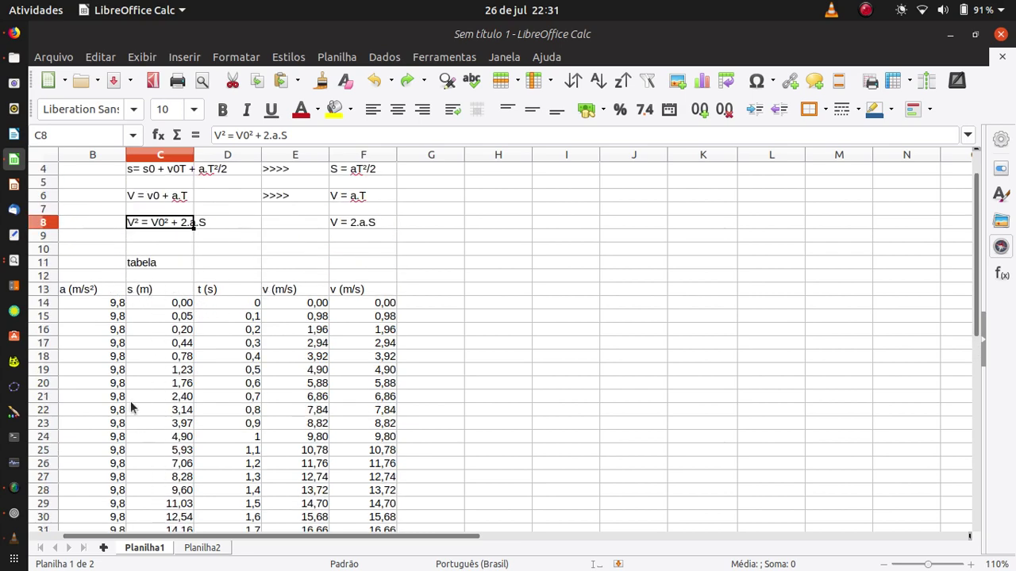
{"action": "scroll", "coordinate": [86, 301], "scroll_direction": "down", "scroll_amount": 1}
{"action": "scroll", "coordinate": [90, 278], "scroll_direction": "down", "scroll_amount": 1}
{"action": "left_click_drag", "start_coordinate": [95, 222], "coordinate": [87, 252]}
{"action": "left_click_drag", "start_coordinate": [87, 329], "coordinate": [82, 445]}
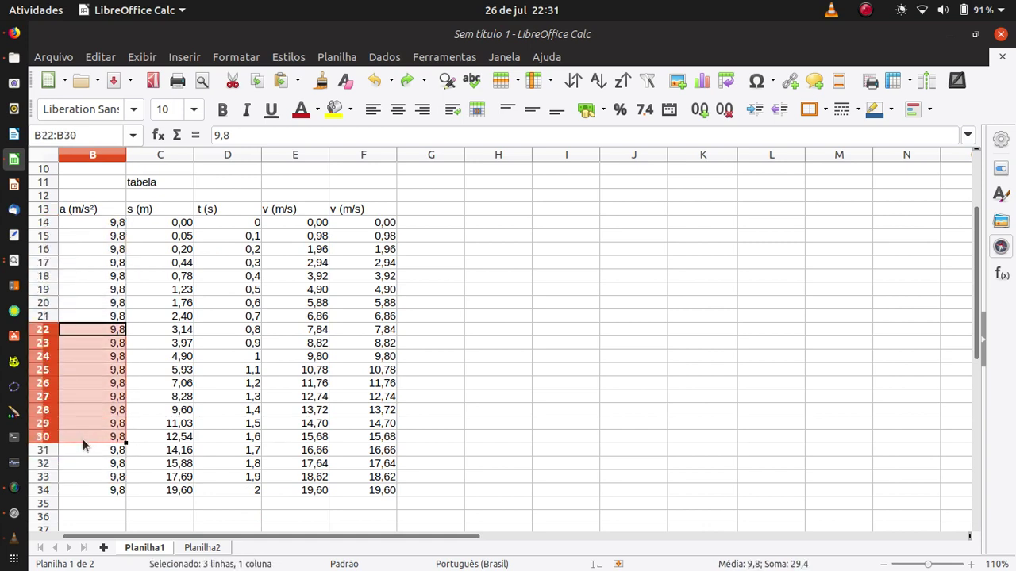
{"action": "left_click", "coordinate": [75, 384]}
{"action": "left_click", "coordinate": [79, 262]}
{"action": "left_click", "coordinate": [91, 222]}
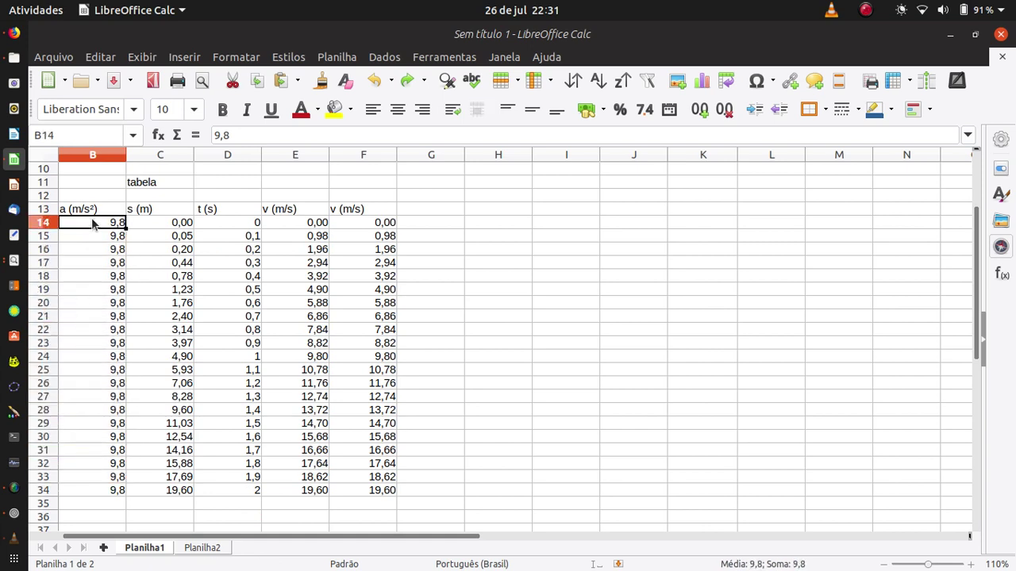
Step: Compare the displacement formula in C14 with the free-fall equation S = aT²/2 in F4
{"action": "scroll", "coordinate": [131, 226], "scroll_direction": "up", "scroll_amount": 1}
{"action": "left_click", "coordinate": [163, 266]}
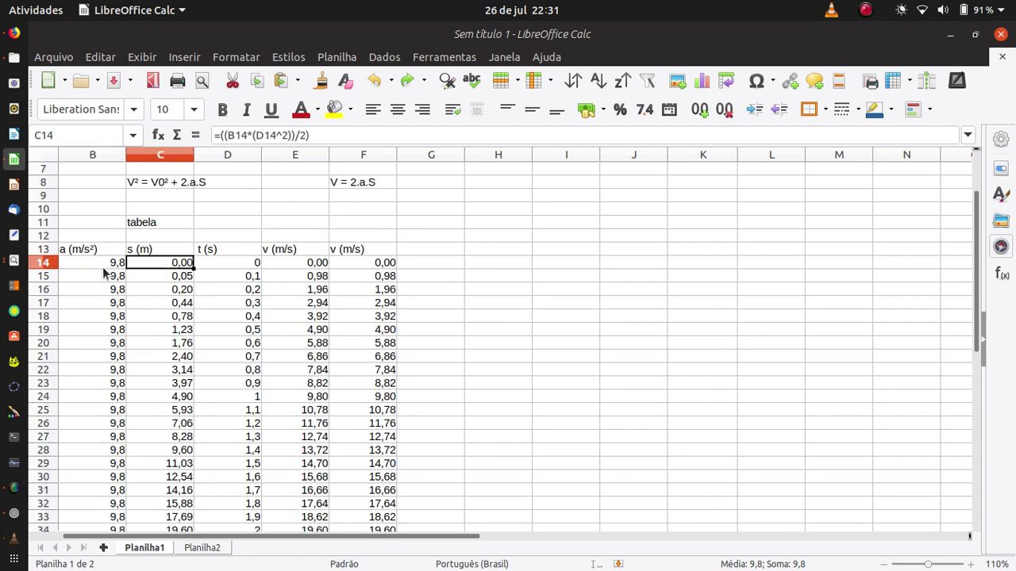
{"action": "left_click", "coordinate": [106, 275]}
{"action": "left_click", "coordinate": [144, 267]}
{"action": "scroll", "coordinate": [214, 206], "scroll_direction": "up", "scroll_amount": 2}
{"action": "left_click", "coordinate": [364, 210]}
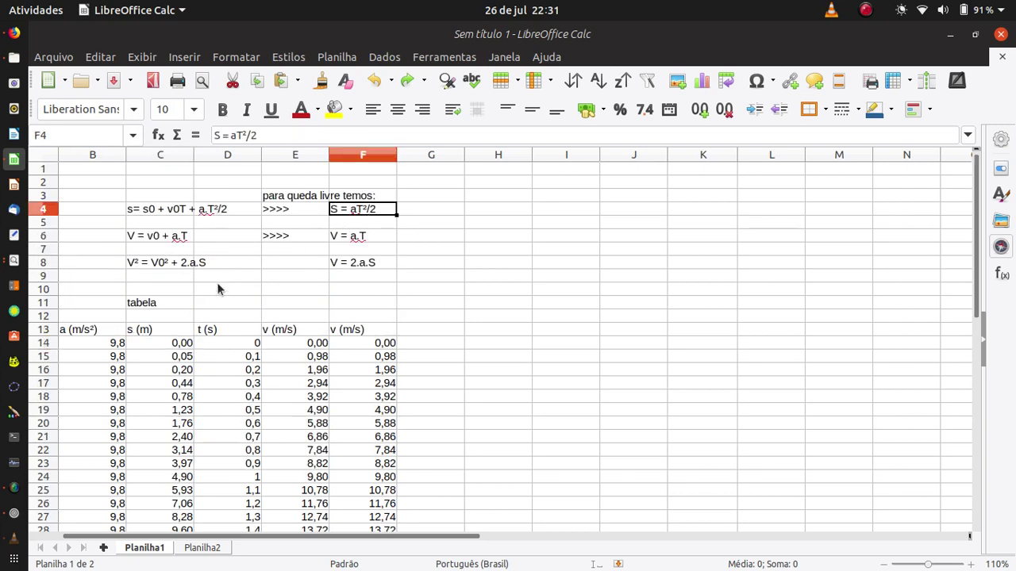
{"action": "left_click", "coordinate": [179, 345]}
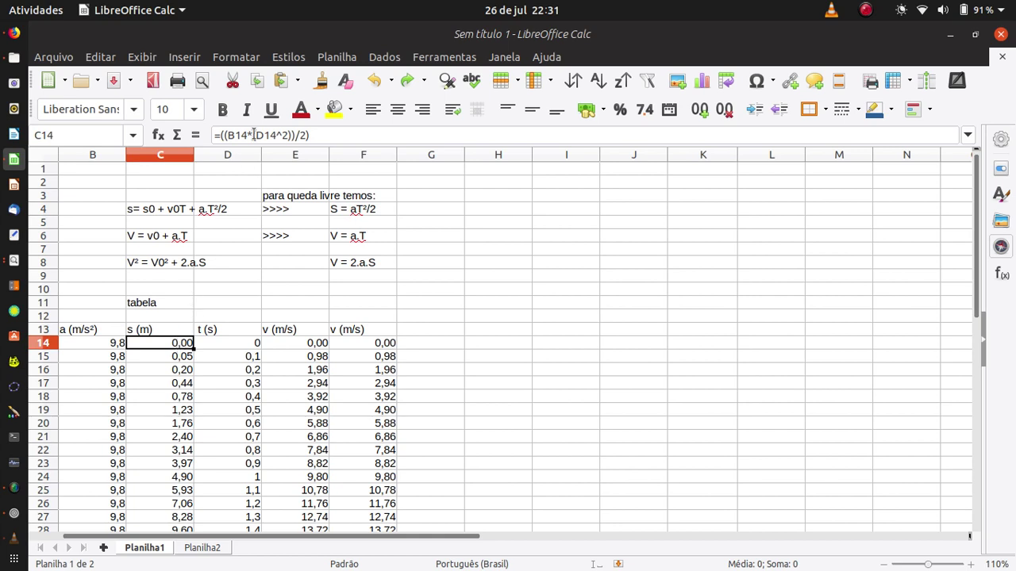
Step: Examine the B14 and D14 terms and the exponent of the C14 formula, and discard any edit
{"action": "left_click", "coordinate": [223, 135]}
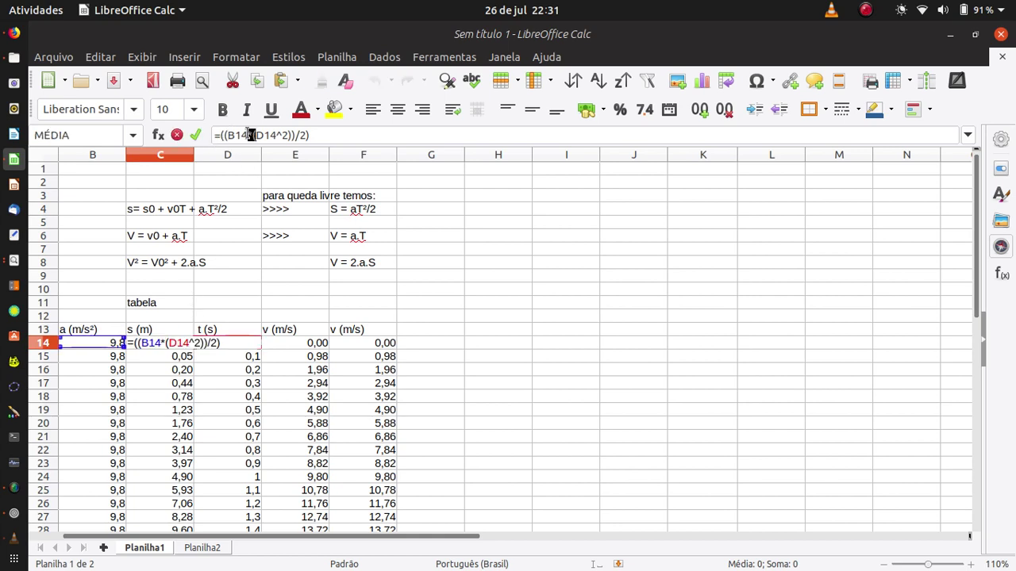
{"action": "left_click", "coordinate": [228, 134]}
{"action": "left_click_drag", "start_coordinate": [229, 135], "coordinate": [246, 135]}
{"action": "left_click", "coordinate": [247, 135]}
{"action": "left_click_drag", "start_coordinate": [256, 136], "coordinate": [283, 136]}
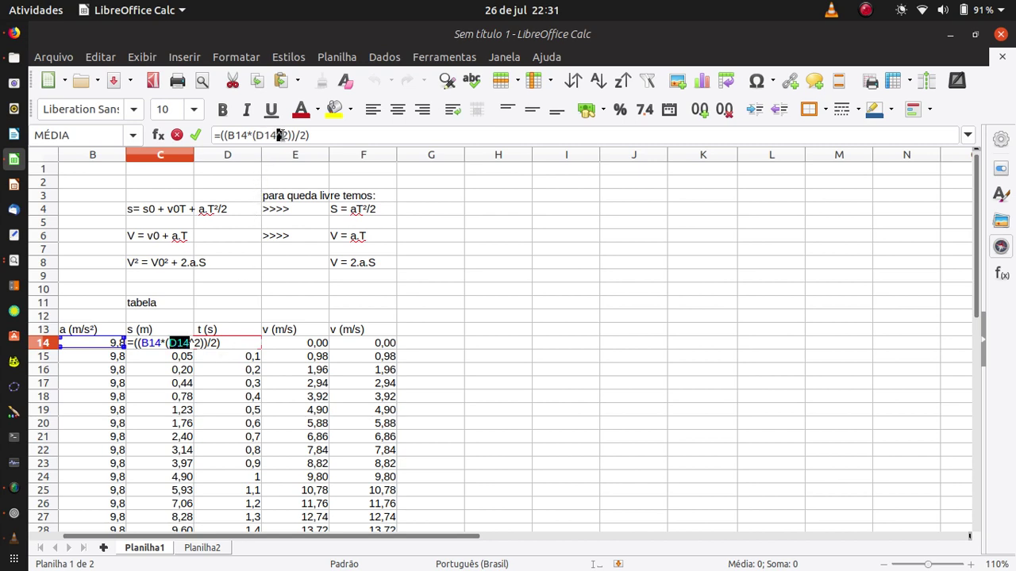
{"action": "left_click", "coordinate": [468, 221]}
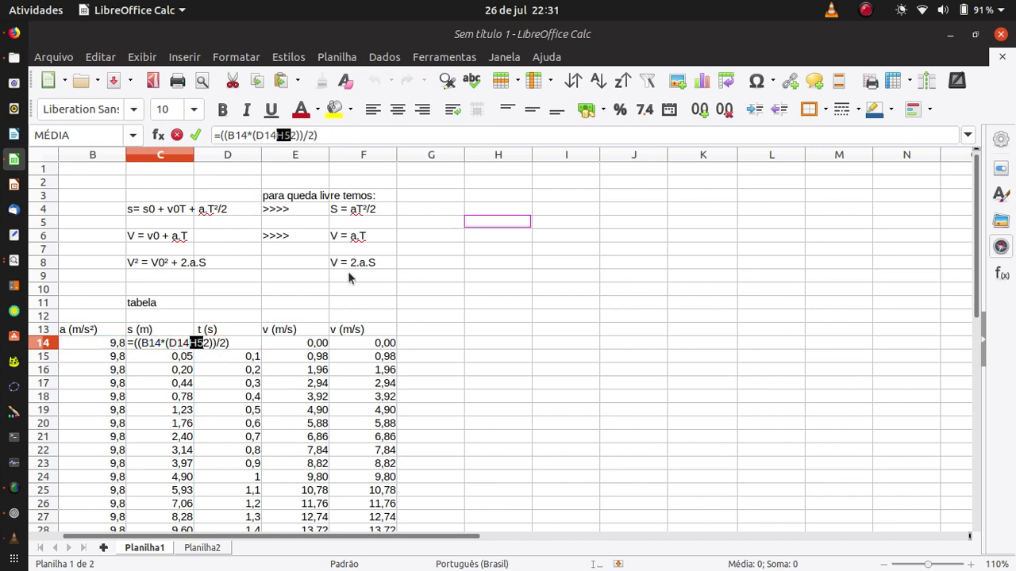
{"action": "key", "text": "Escape"}
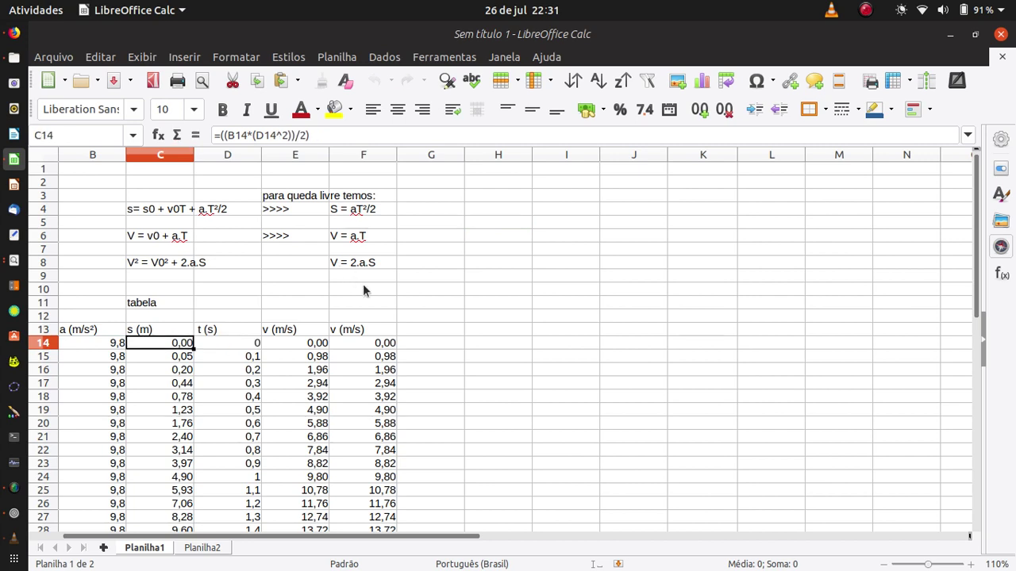
Step: Examine the exponent and the squared D14 term of the displacement formula in C14, and discard any edit
{"action": "left_click", "coordinate": [283, 136]}
{"action": "left_click_drag", "start_coordinate": [281, 137], "coordinate": [276, 135]}
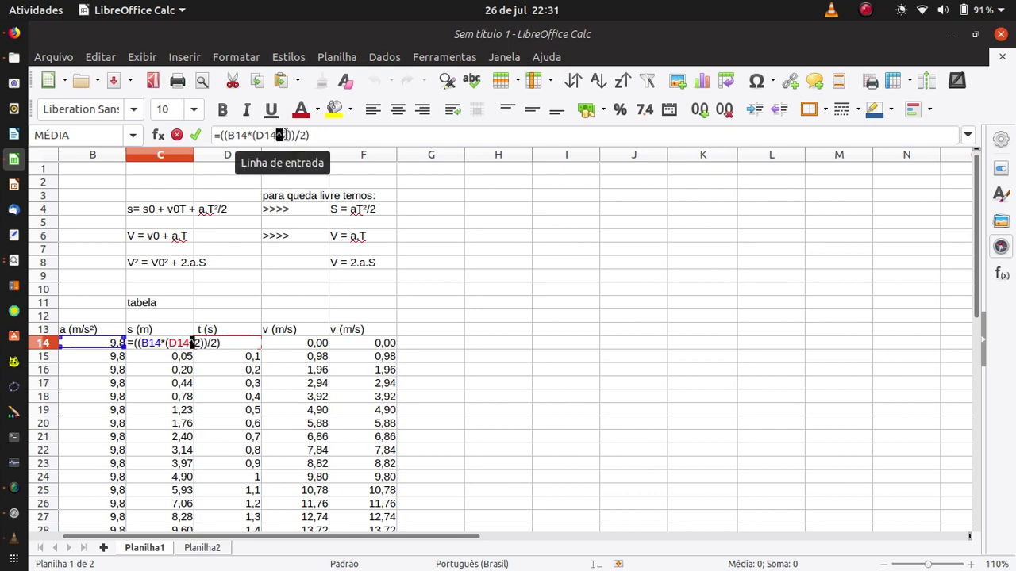
{"action": "left_click", "coordinate": [279, 136]}
{"action": "left_click_drag", "start_coordinate": [257, 135], "coordinate": [295, 135]}
{"action": "left_click", "coordinate": [294, 135]}
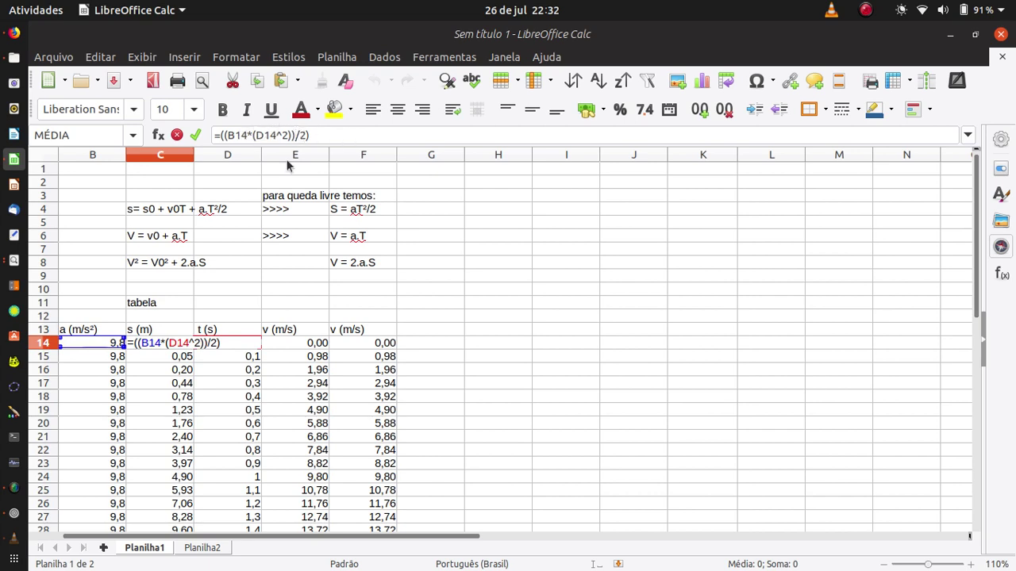
{"action": "key", "text": "Escape"}
{"action": "type", "text": "'"}
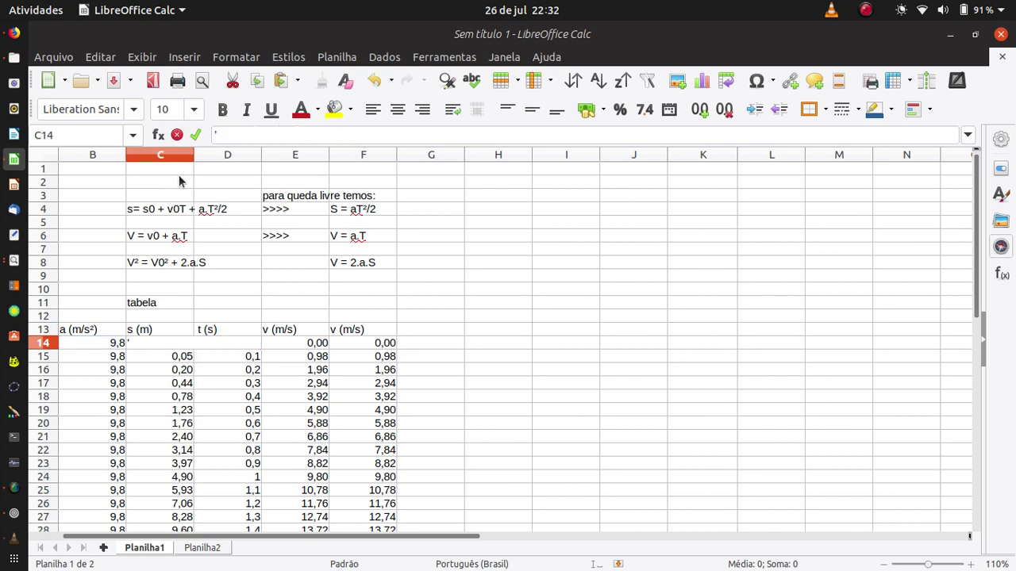
{"action": "key", "text": "Escape"}
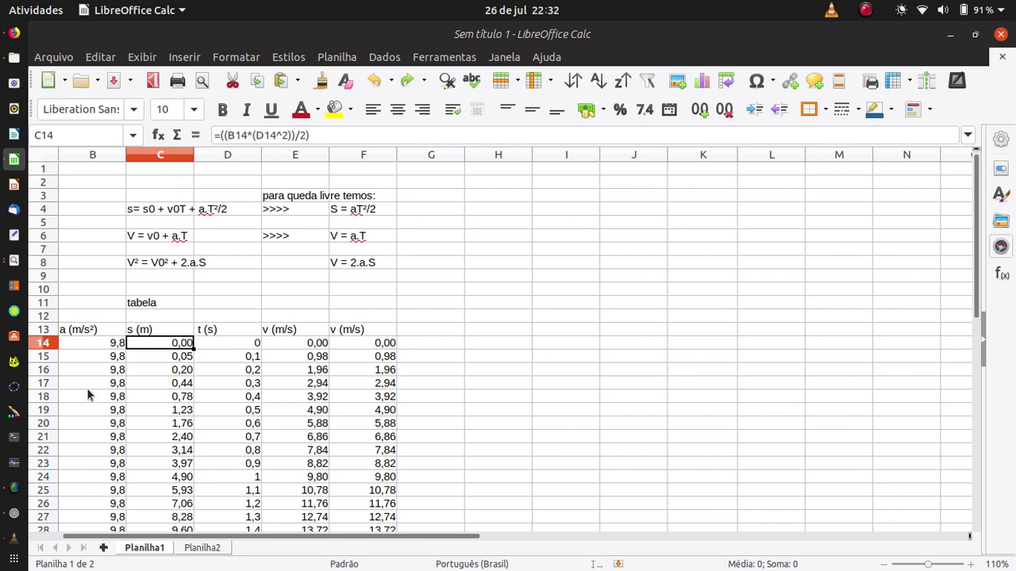
Step: Examine the time entry in D14 and the displacement formula in C14 that uses it, leaving both unedited
{"action": "left_click", "coordinate": [189, 368]}
{"action": "left_click", "coordinate": [189, 344]}
{"action": "double_click", "coordinate": [212, 343]}
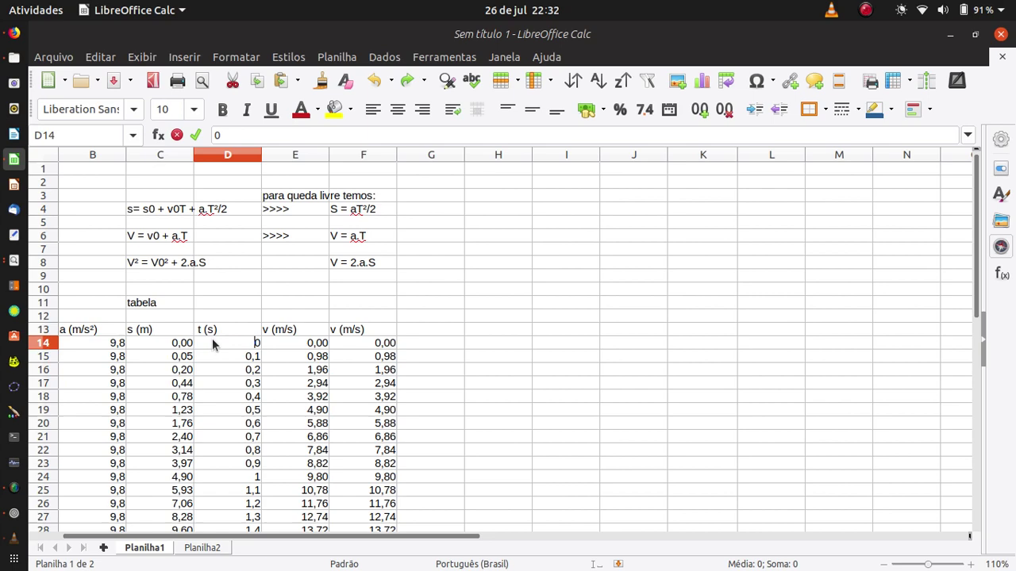
{"action": "double_click", "coordinate": [157, 344]}
{"action": "key", "text": "Escape"}
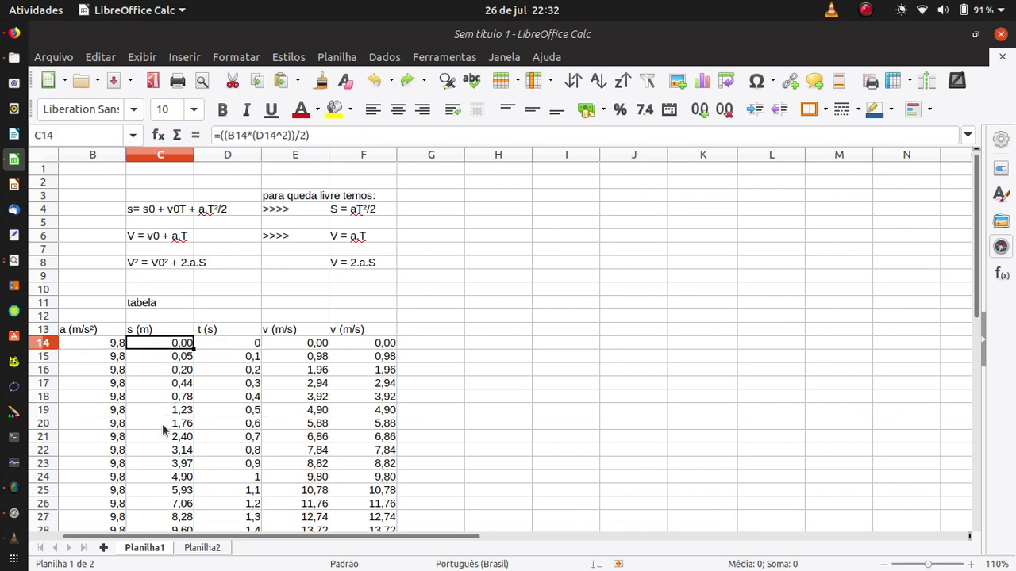
Step: Examine the displacements in the s (m) column down to C34 and the formula in C26
{"action": "scroll", "coordinate": [157, 468], "scroll_direction": "down", "scroll_amount": 5}
{"action": "scroll", "coordinate": [155, 489], "scroll_direction": "up", "scroll_amount": 5}
{"action": "scroll", "coordinate": [150, 445], "scroll_direction": "down", "scroll_amount": 4}
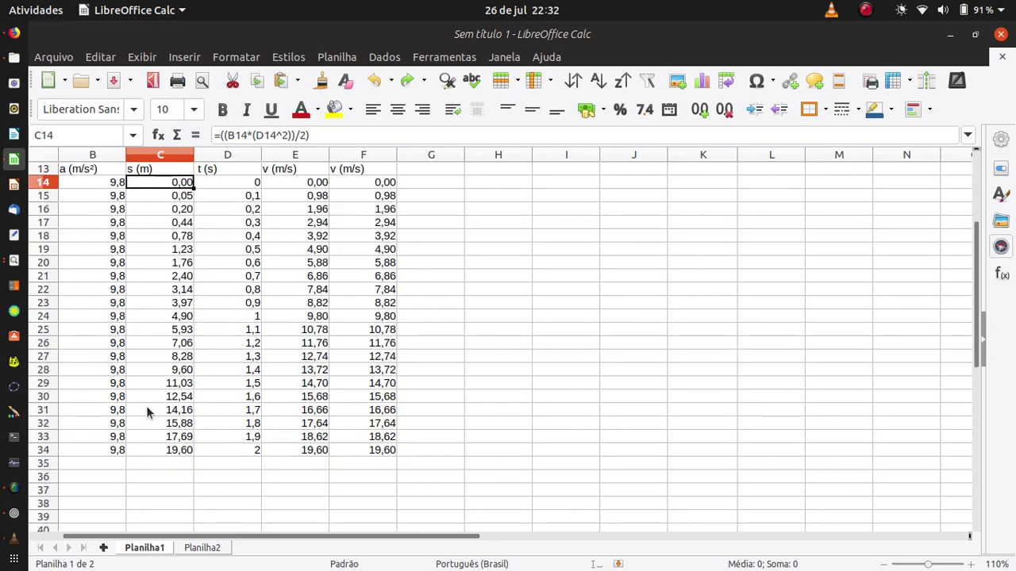
{"action": "left_click", "coordinate": [159, 450]}
{"action": "left_click", "coordinate": [178, 349]}
{"action": "scroll", "coordinate": [179, 334], "scroll_direction": "up", "scroll_amount": 3}
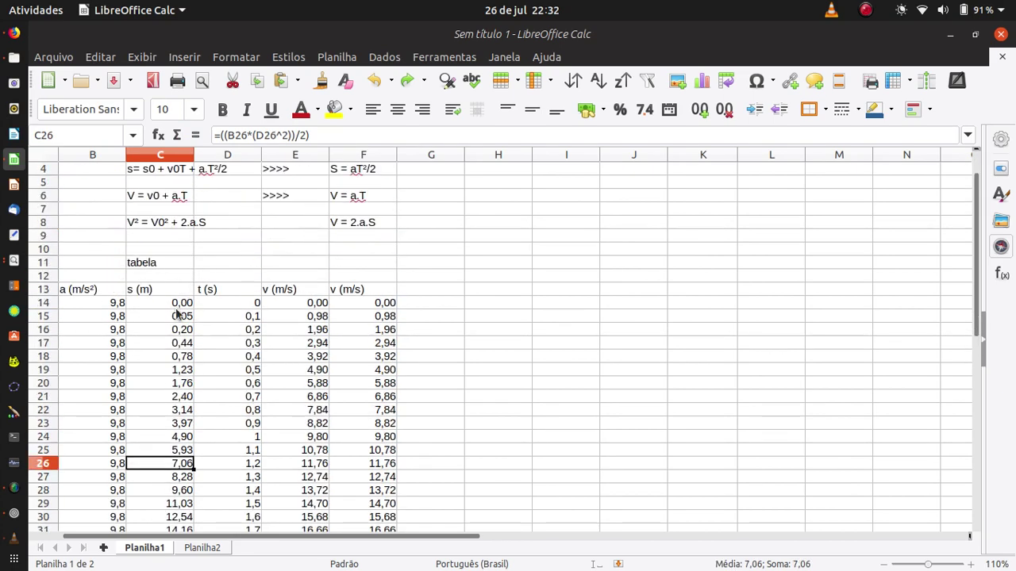
Step: Fill the displacement formula from C14 down through C34
{"action": "left_click", "coordinate": [179, 315]}
{"action": "left_click", "coordinate": [181, 293]}
{"action": "left_click", "coordinate": [182, 302]}
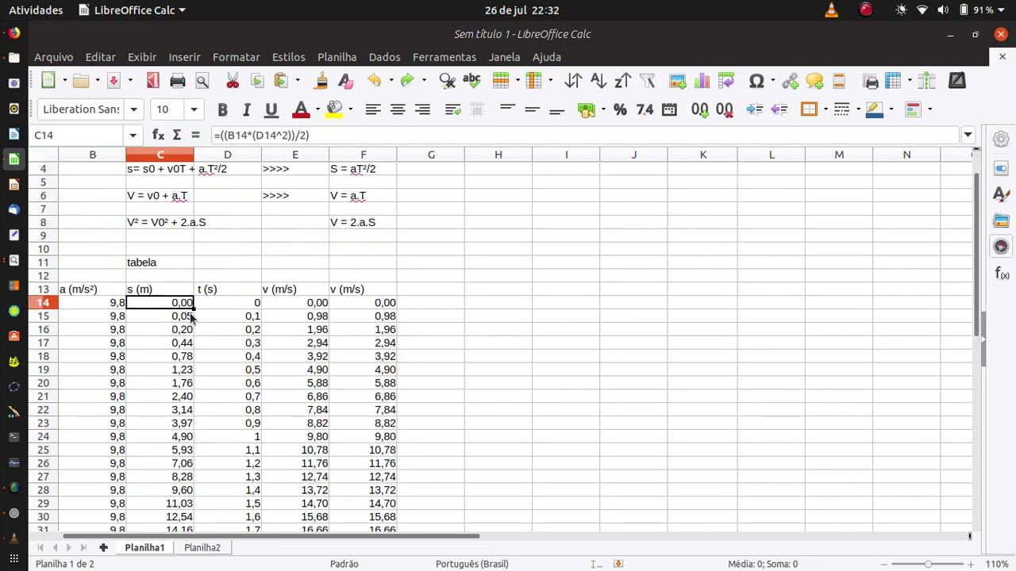
{"action": "left_click_drag", "start_coordinate": [193, 309], "coordinate": [173, 389]}
{"action": "scroll", "coordinate": [238, 341], "scroll_direction": "up", "scroll_amount": 3}
Step: Check the velocity formula in E14 against the equation in F8, and correct F8 to V = (2.a.S)^0,5
{"action": "left_click", "coordinate": [310, 238]}
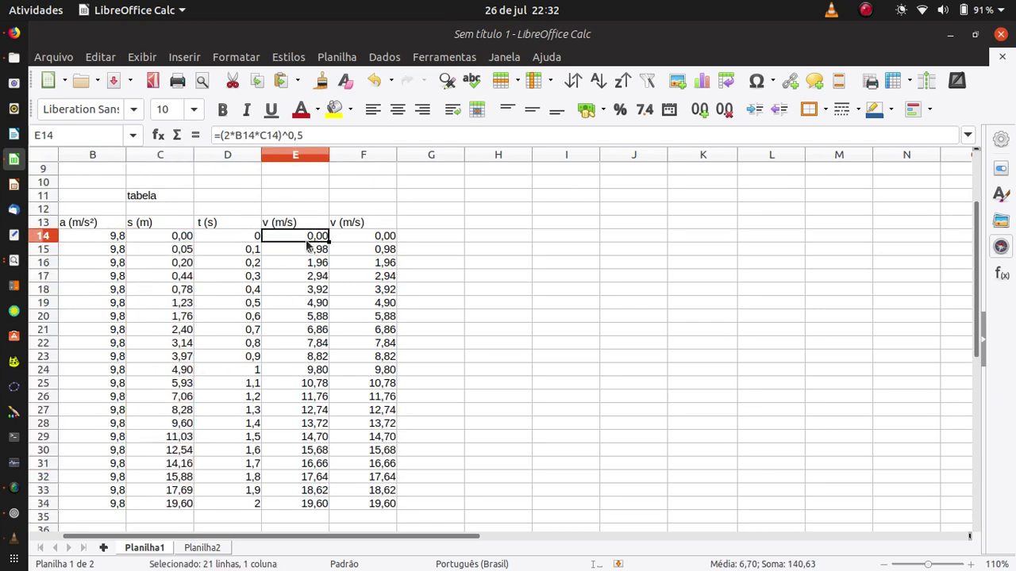
{"action": "scroll", "coordinate": [305, 245], "scroll_direction": "up", "scroll_amount": 3}
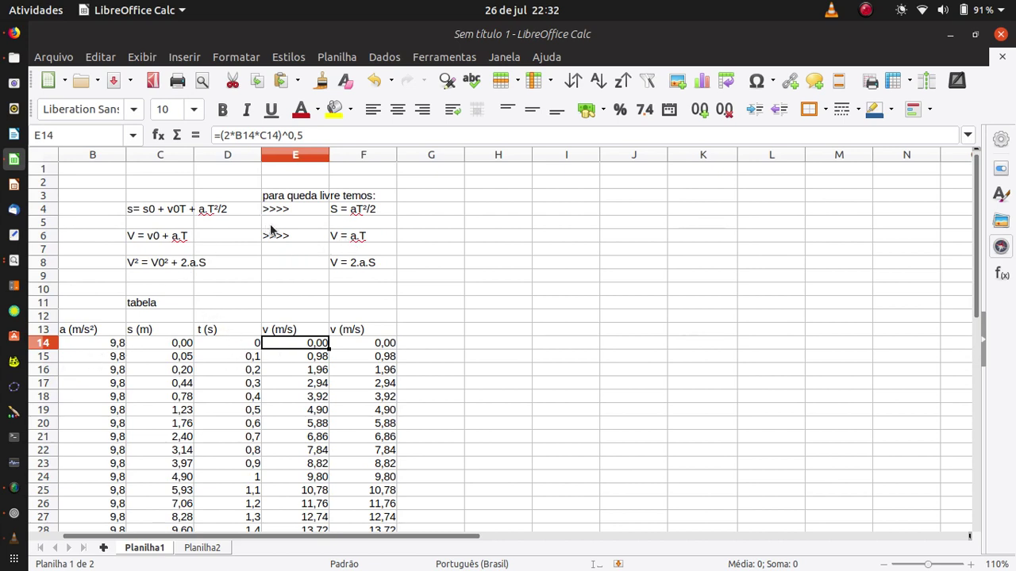
{"action": "left_click", "coordinate": [344, 264]}
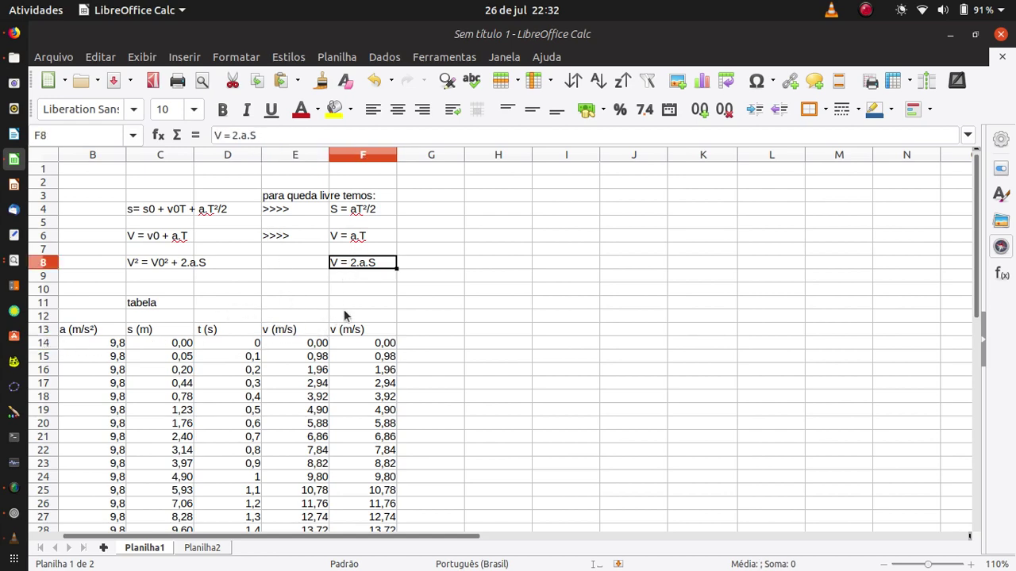
{"action": "scroll", "coordinate": [356, 277], "scroll_direction": "down", "scroll_amount": 2}
{"action": "scroll", "coordinate": [356, 277], "scroll_direction": "up", "scroll_amount": 2}
{"action": "double_click", "coordinate": [350, 264]}
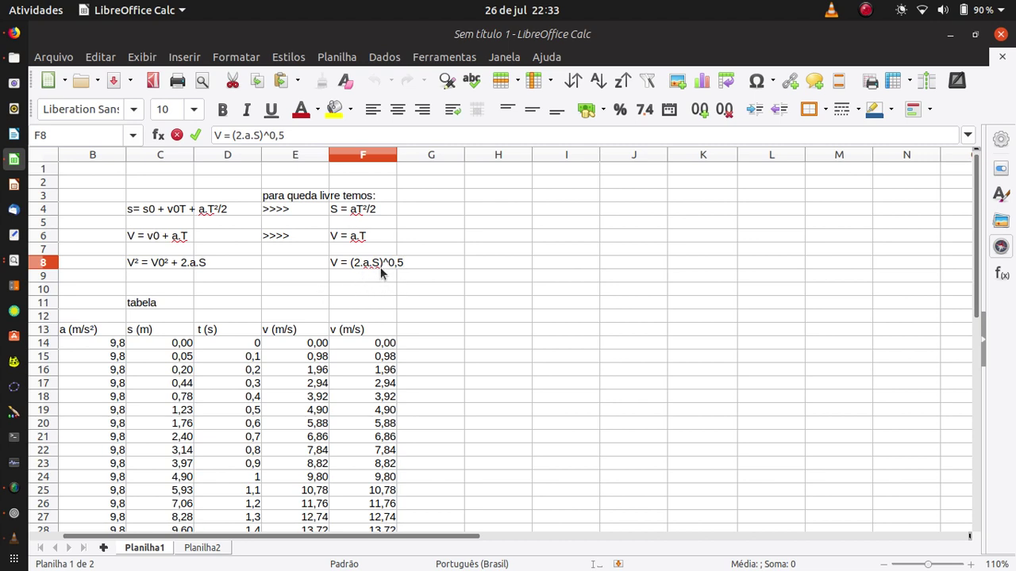
{"action": "left_click", "coordinate": [388, 286]}
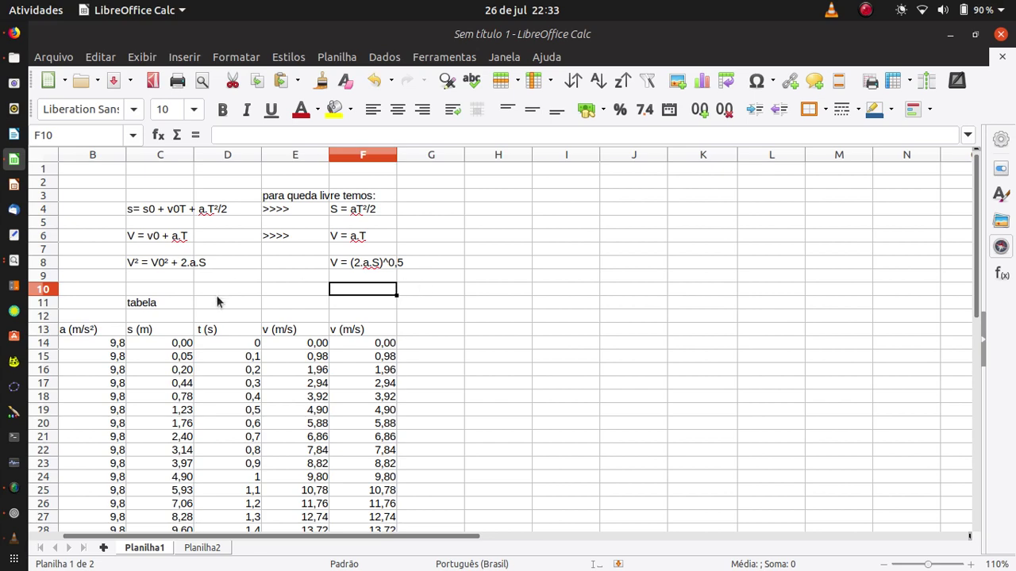
Step: Compare the velocities in the two v (m/s) columns down to row 34, including the formula in F15
{"action": "scroll", "coordinate": [213, 299], "scroll_direction": "down", "scroll_amount": 5}
{"action": "scroll", "coordinate": [317, 327], "scroll_direction": "up", "scroll_amount": 4}
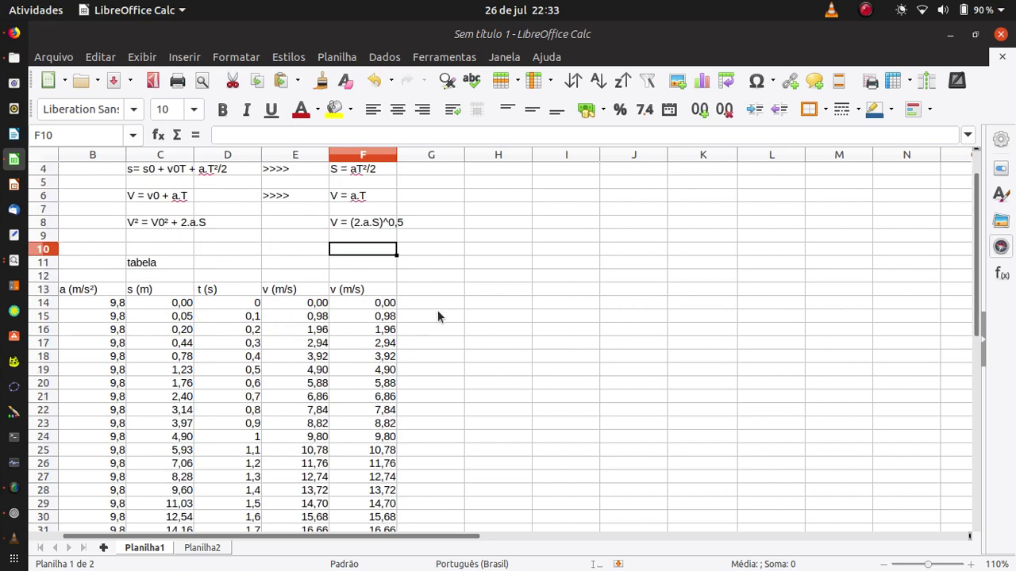
{"action": "left_click", "coordinate": [385, 305]}
{"action": "left_click", "coordinate": [381, 316]}
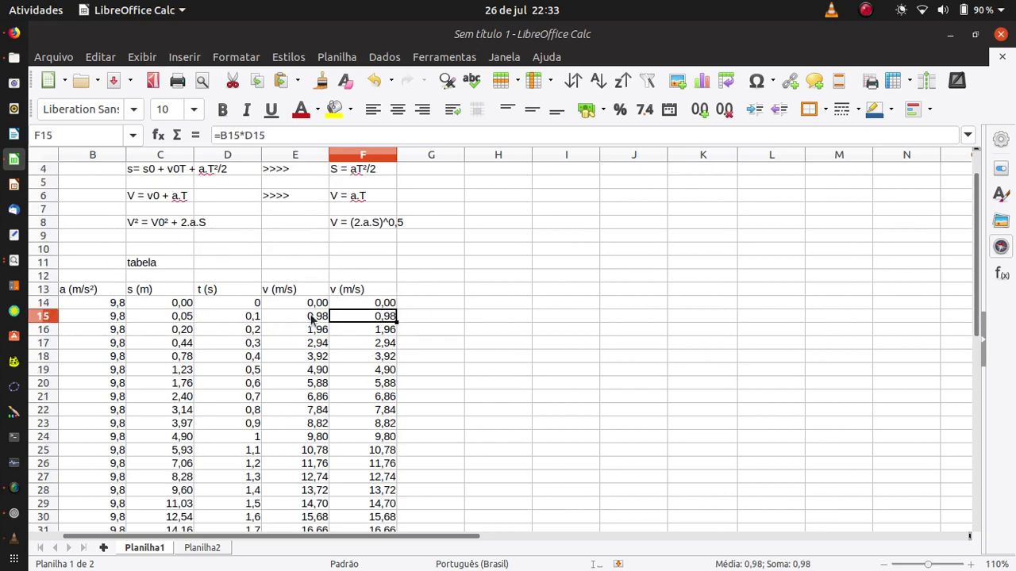
{"action": "scroll", "coordinate": [238, 399], "scroll_direction": "down", "scroll_amount": 3}
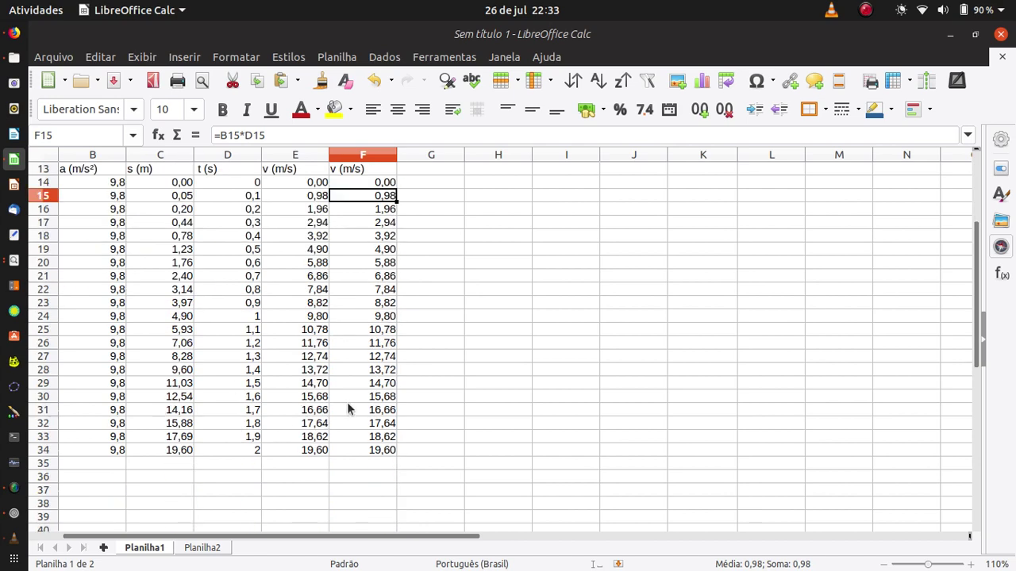
{"action": "scroll", "coordinate": [266, 405], "scroll_direction": "up", "scroll_amount": 2}
{"action": "scroll", "coordinate": [156, 397], "scroll_direction": "down", "scroll_amount": 2}
{"action": "scroll", "coordinate": [150, 422], "scroll_direction": "up", "scroll_amount": 4}
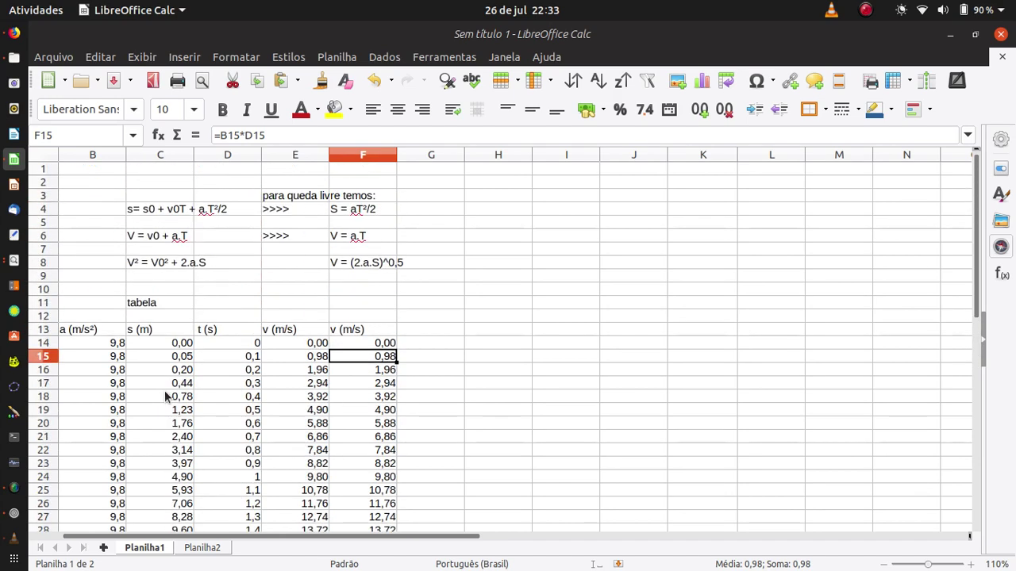
{"action": "left_click_drag", "start_coordinate": [158, 326], "coordinate": [199, 476]}
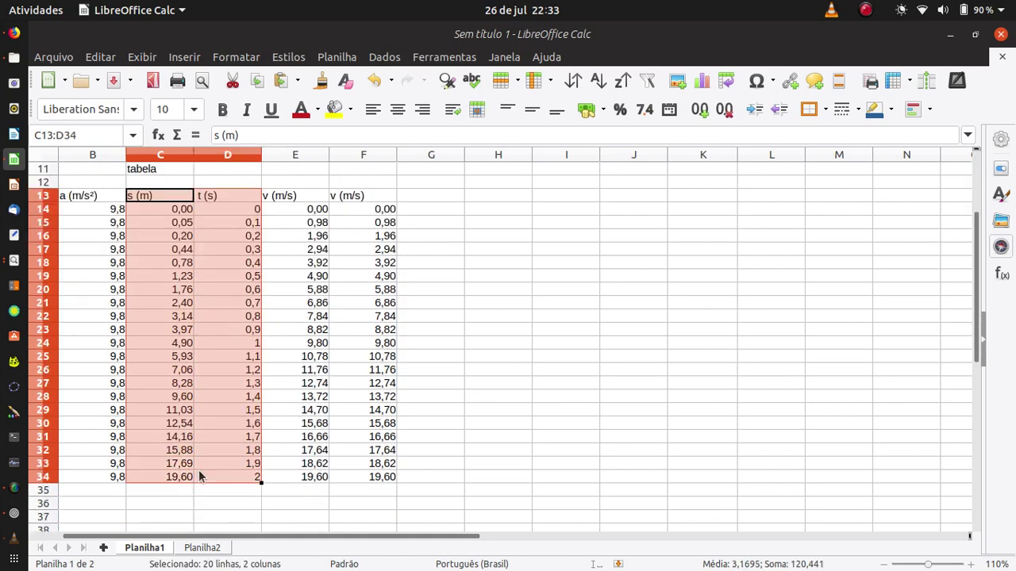
{"action": "scroll", "coordinate": [170, 328], "scroll_direction": "up", "scroll_amount": 2}
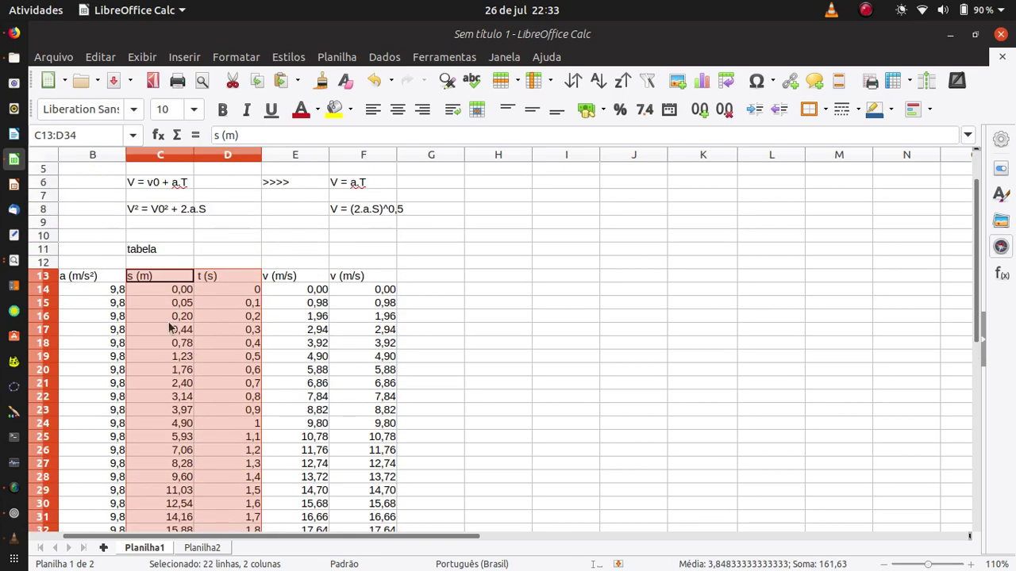
{"action": "left_click", "coordinate": [252, 248]}
{"action": "left_click", "coordinate": [169, 276]}
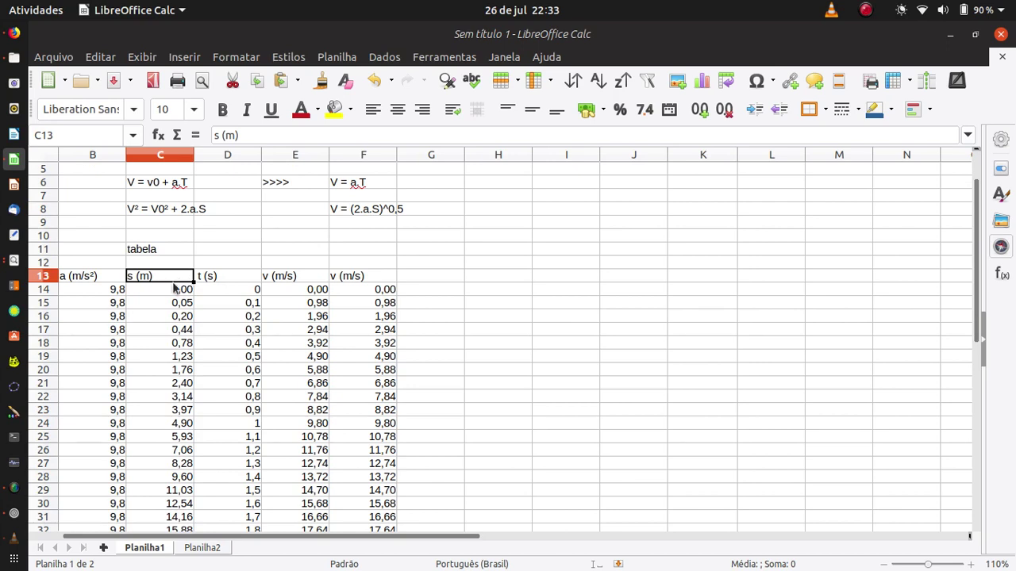
{"action": "mouse_move", "coordinate": [195, 282]}
{"action": "left_mouse_down"}
{"action": "mouse_move", "coordinate": [222, 357]}
{"action": "mouse_move", "coordinate": [194, 283]}
{"action": "left_mouse_up"}
{"action": "left_click", "coordinate": [215, 279]}
{"action": "left_click", "coordinate": [181, 289]}
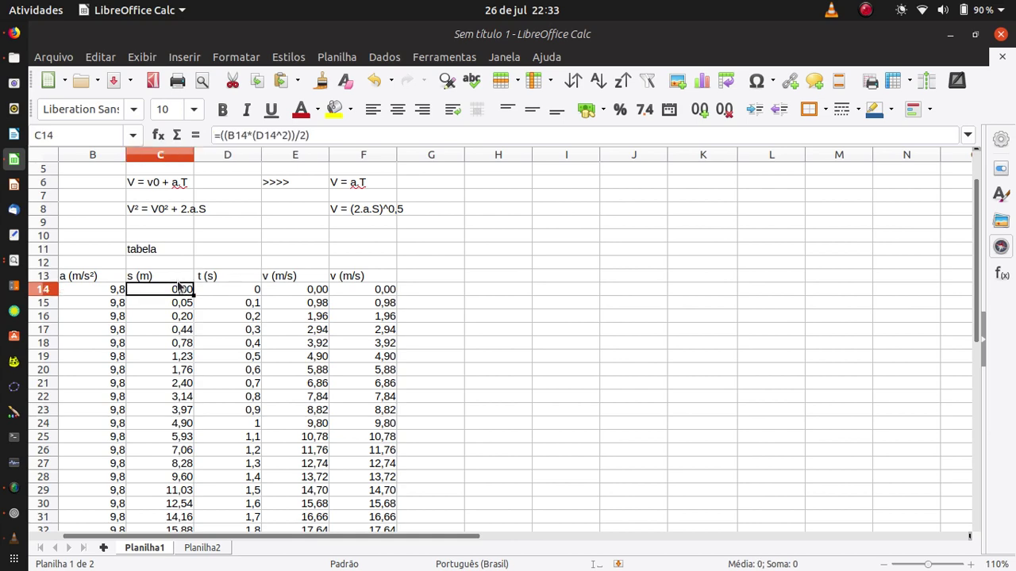
Step: Insert an XY (scatter) chart of the points-and-lines type from the s (m) and t (s) data in C13:D34
{"action": "left_click_drag", "start_coordinate": [176, 280], "coordinate": [220, 399]}
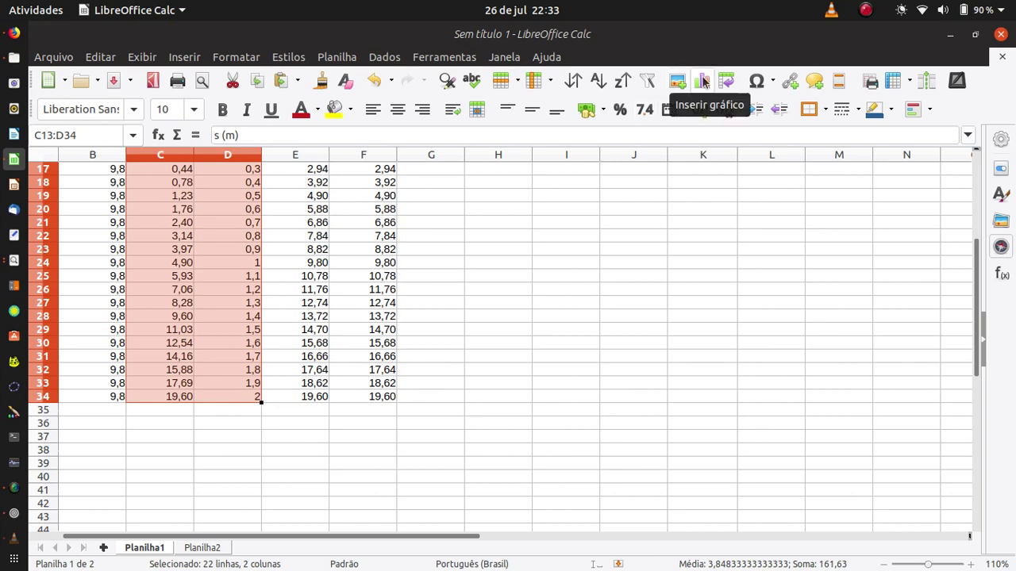
{"action": "left_click", "coordinate": [198, 56]}
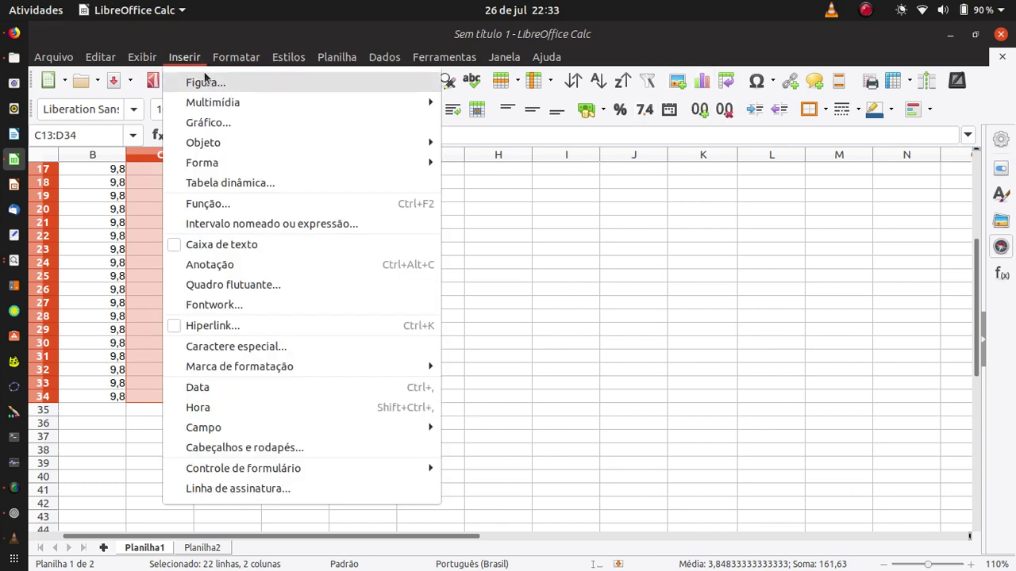
{"action": "left_click", "coordinate": [208, 123]}
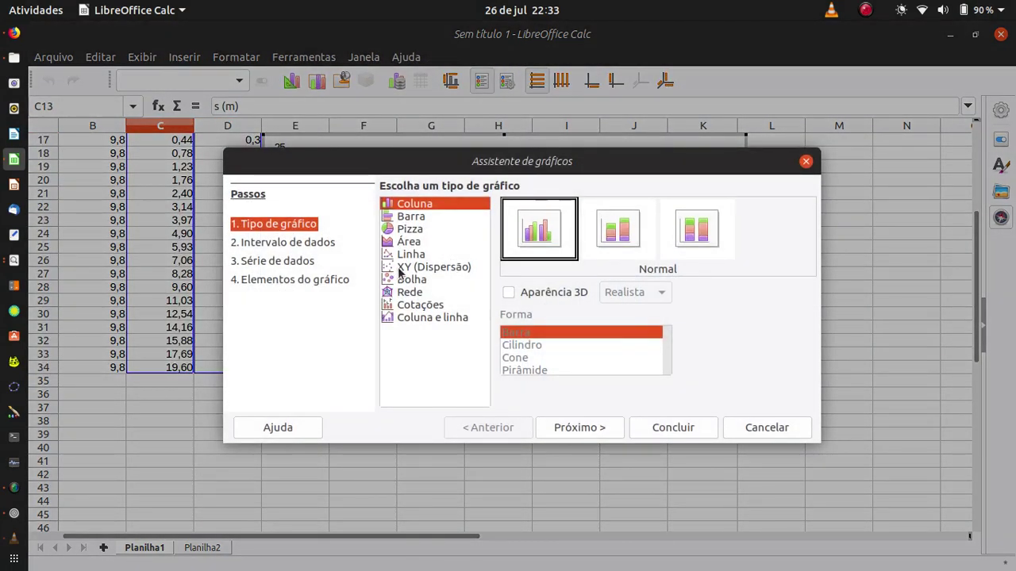
{"action": "left_click", "coordinate": [406, 269]}
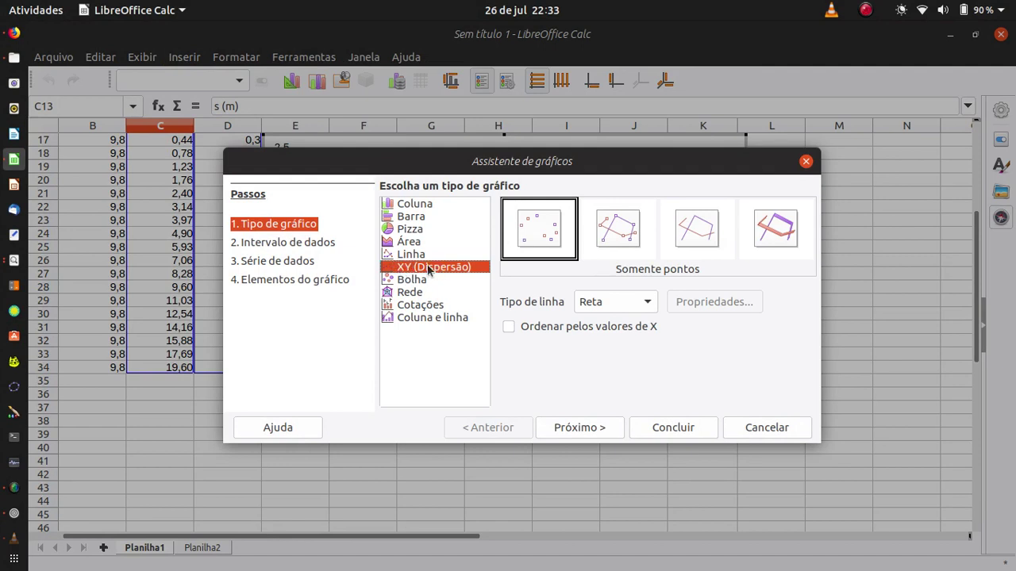
{"action": "left_click", "coordinate": [596, 235]}
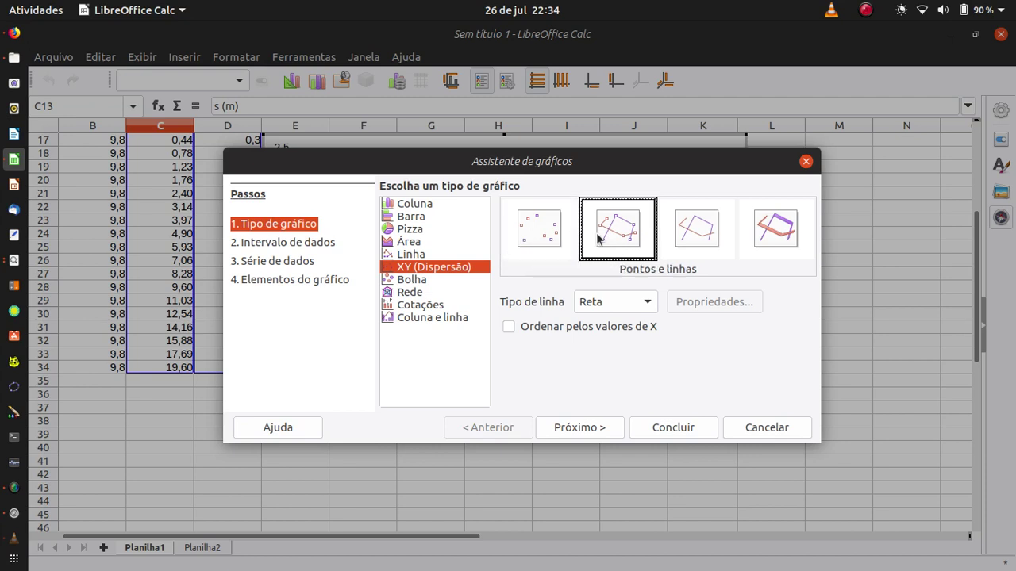
{"action": "left_click", "coordinate": [597, 427]}
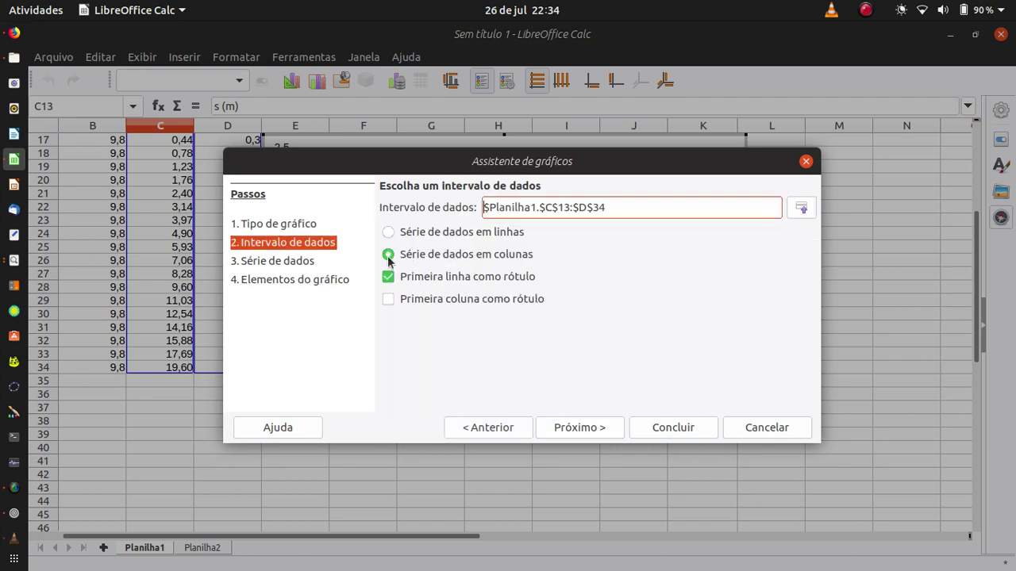
Step: Set the X values of the chart's t (s) series to the time range D14:D34
{"action": "left_click", "coordinate": [584, 438]}
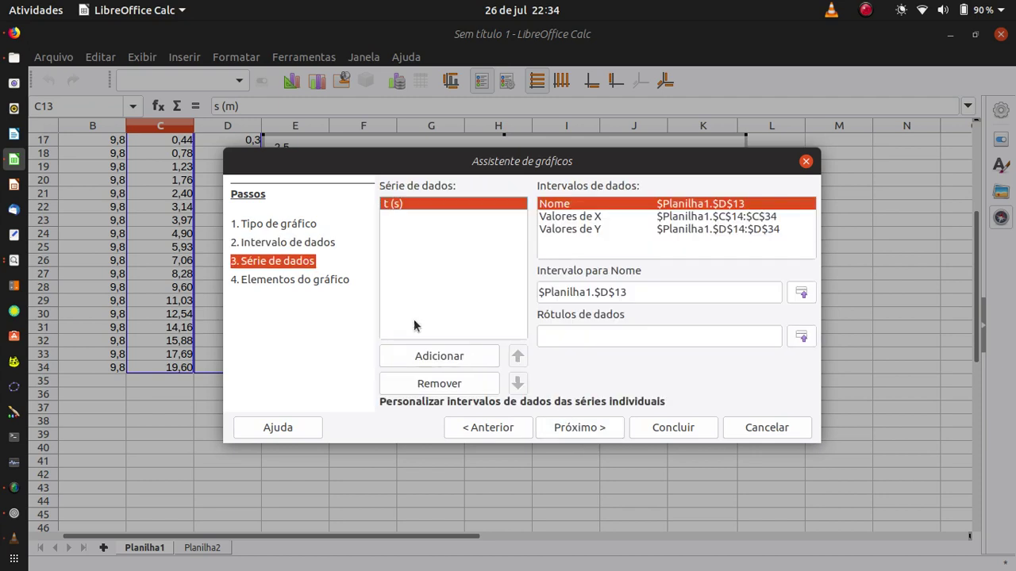
{"action": "left_click", "coordinate": [554, 219]}
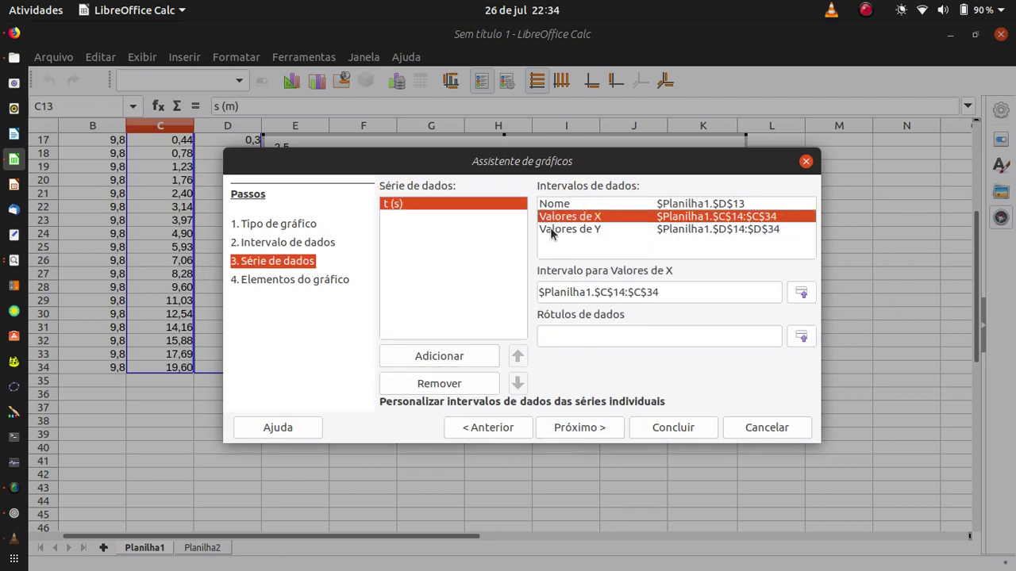
{"action": "left_click", "coordinate": [551, 230]}
{"action": "left_click", "coordinate": [548, 220]}
{"action": "left_click", "coordinate": [801, 293]}
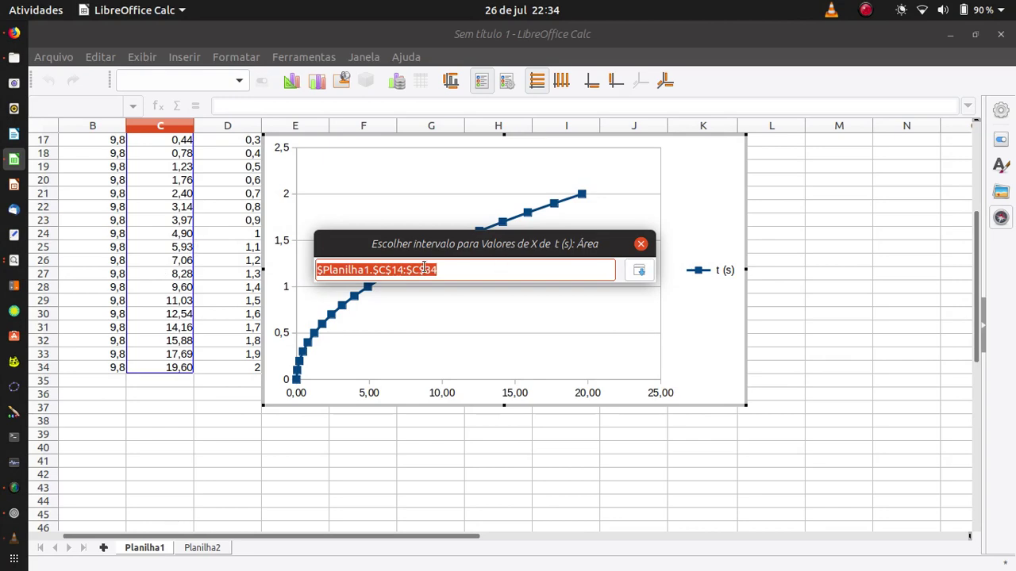
{"action": "key", "text": "BackSpace"}
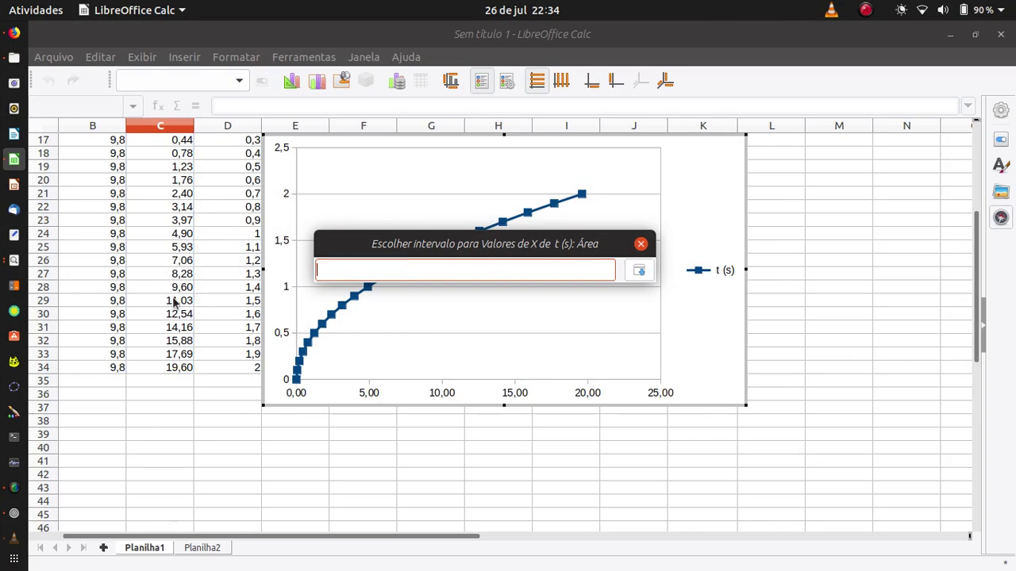
{"action": "scroll", "coordinate": [176, 304], "scroll_direction": "up", "scroll_amount": 4}
{"action": "left_click_drag", "start_coordinate": [228, 261], "coordinate": [228, 470]}
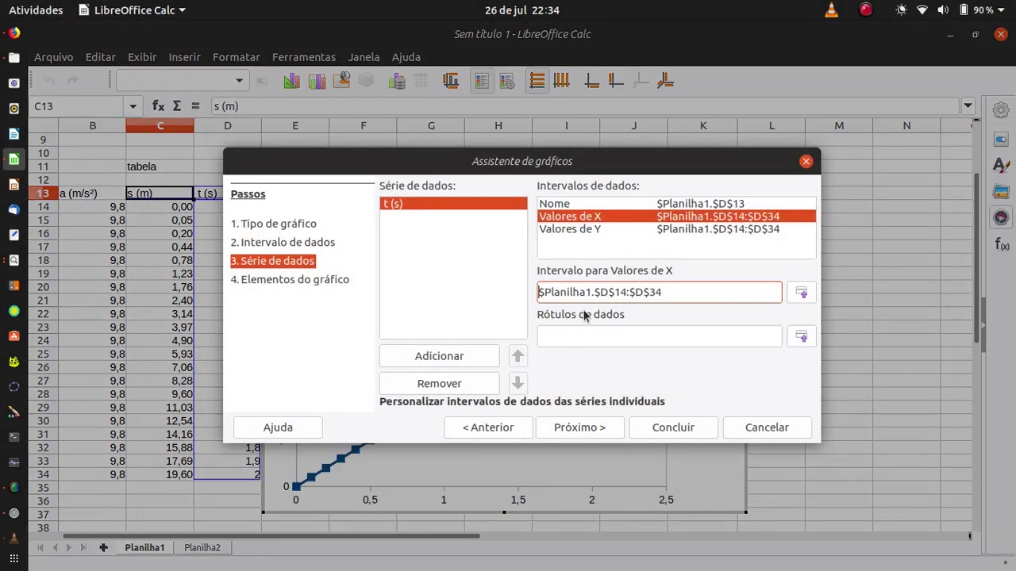
Step: Set the Y values of the t (s) series to the displacement range C14:C34 and finish the chart
{"action": "left_click", "coordinate": [585, 230]}
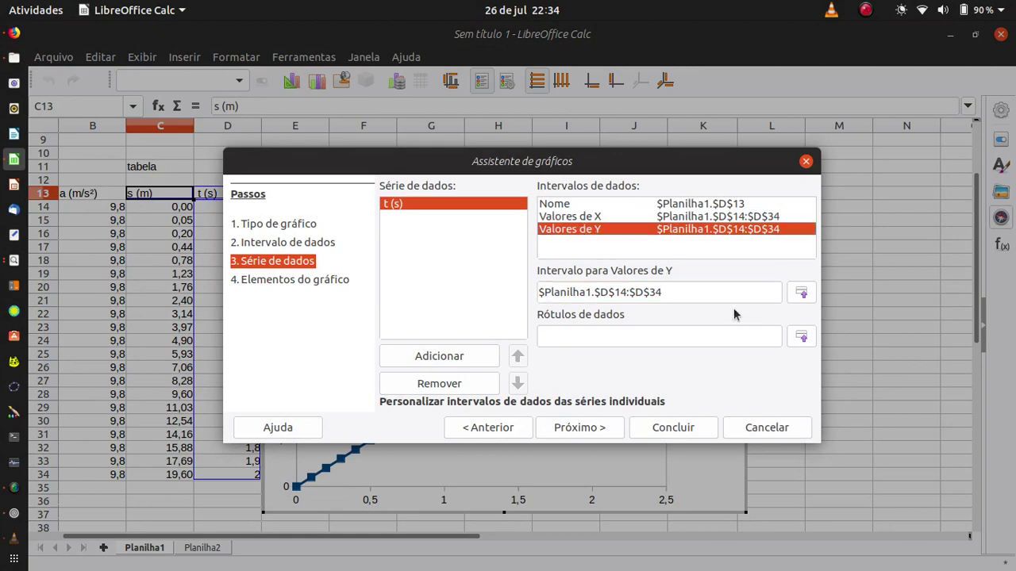
{"action": "left_click_drag", "start_coordinate": [717, 295], "coordinate": [514, 297]}
{"action": "key", "text": "BackSpace"}
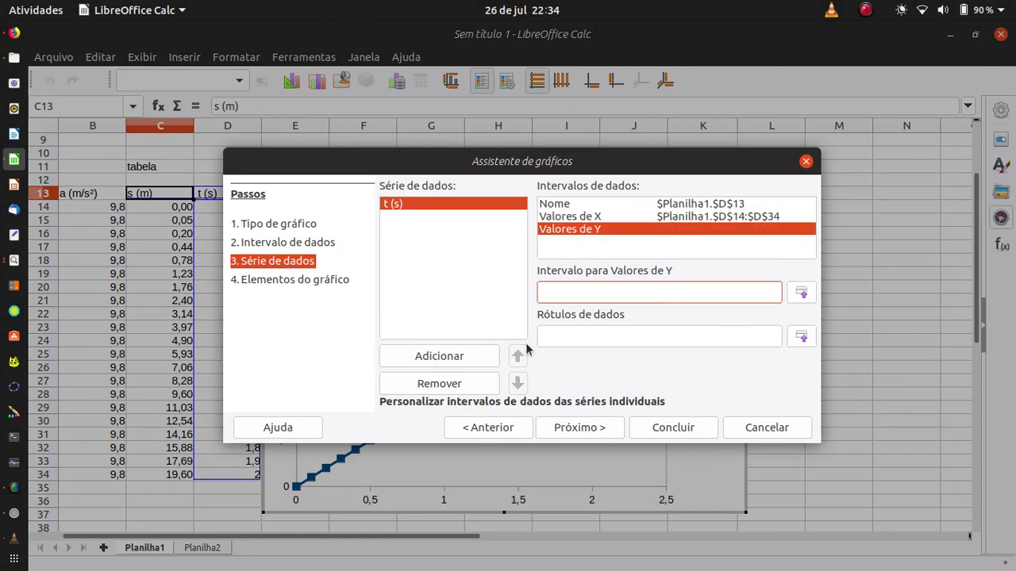
{"action": "left_click", "coordinate": [801, 292]}
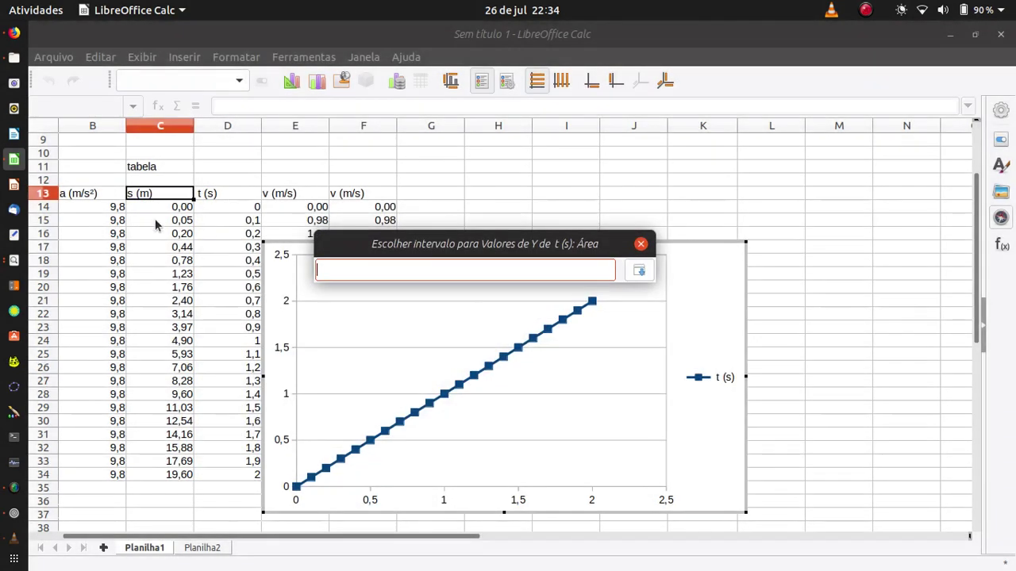
{"action": "left_click", "coordinate": [145, 207]}
{"action": "left_click_drag", "start_coordinate": [146, 208], "coordinate": [178, 471]}
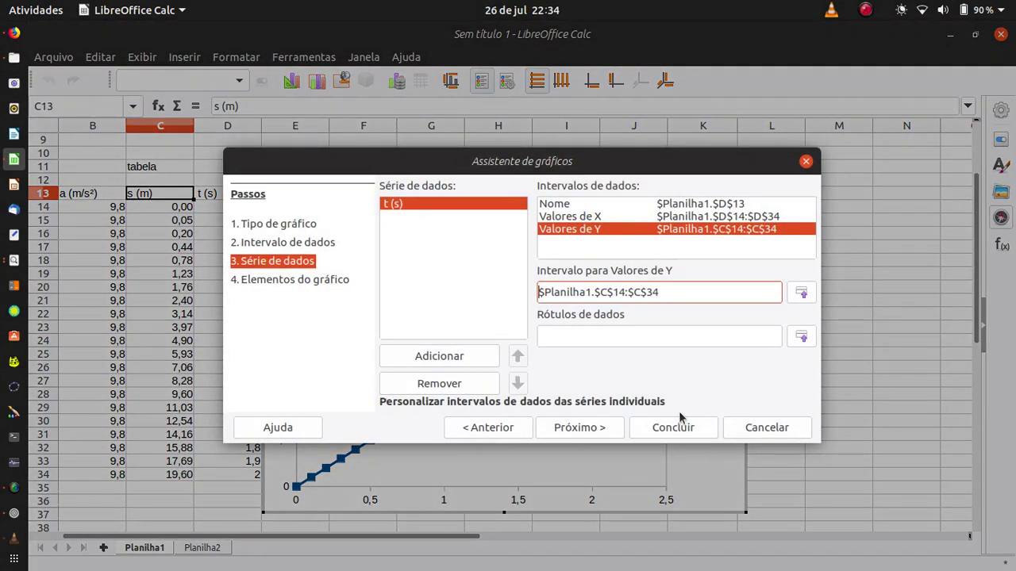
{"action": "left_click", "coordinate": [675, 429]}
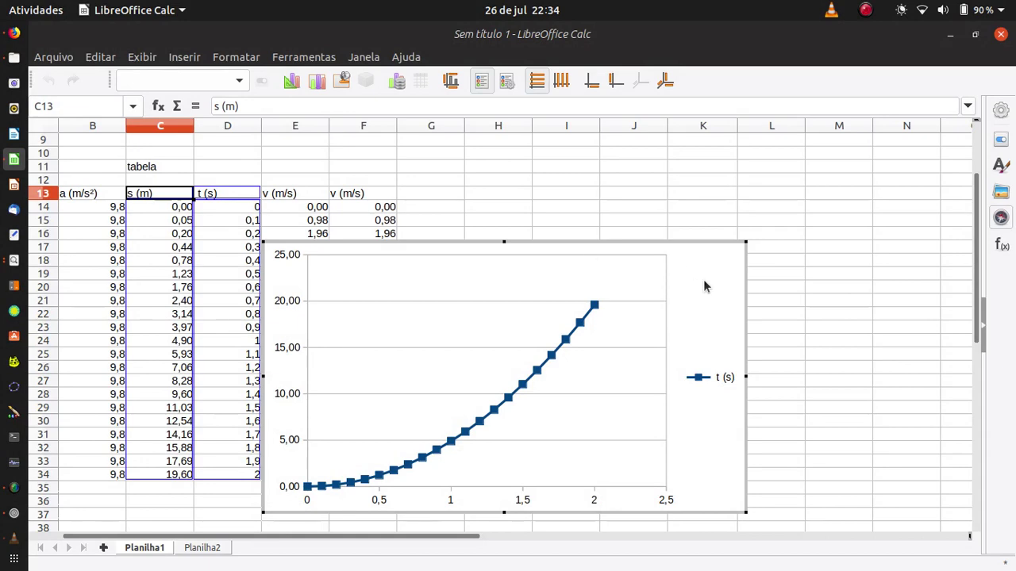
Step: Move the displacement chart beside the table so it spans about columns H to N, starting near row 12
{"action": "left_click", "coordinate": [734, 289]}
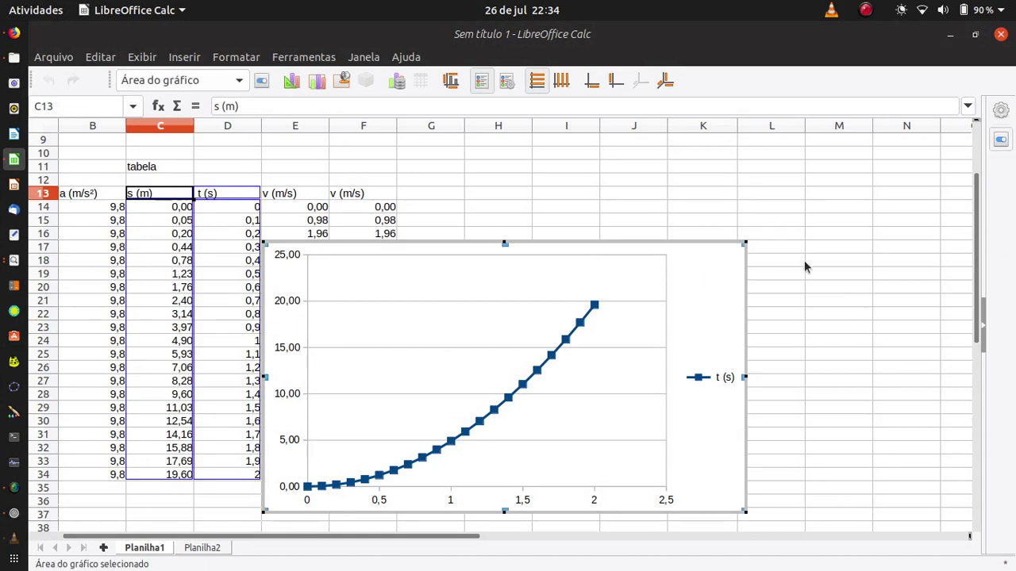
{"action": "left_click", "coordinate": [806, 260]}
{"action": "mouse_move", "coordinate": [701, 307]}
{"action": "left_mouse_down"}
{"action": "mouse_move", "coordinate": [842, 288]}
{"action": "mouse_move", "coordinate": [884, 265]}
{"action": "mouse_move", "coordinate": [872, 263]}
{"action": "left_mouse_up"}
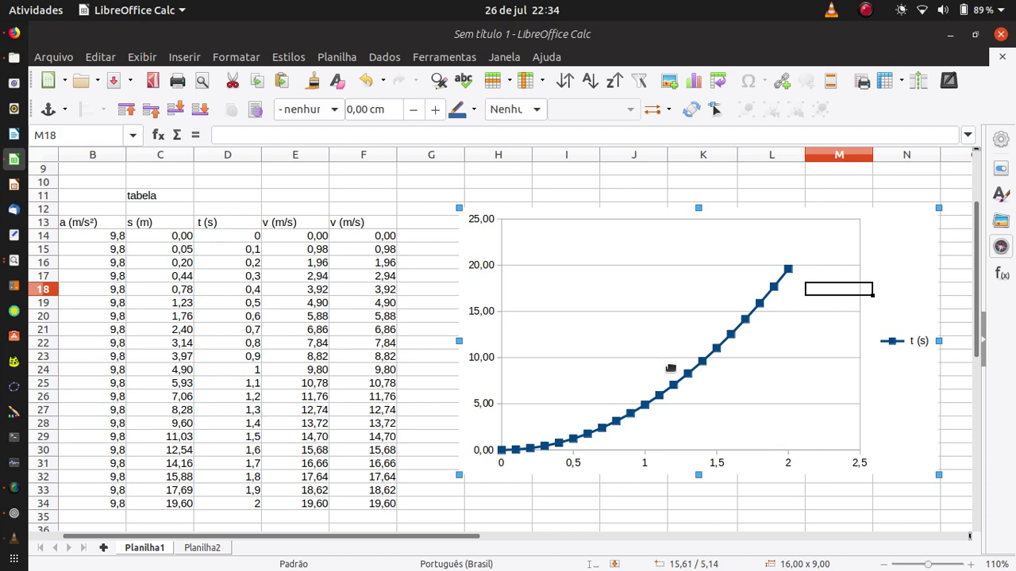
Step: Start an XY (scatter) chart of the points-and-lines type from the t (s) and v (m/s) data in D13:E34
{"action": "scroll", "coordinate": [455, 425], "scroll_direction": "down", "scroll_amount": 2}
{"action": "scroll", "coordinate": [453, 406], "scroll_direction": "up", "scroll_amount": 2}
{"action": "left_click_drag", "start_coordinate": [232, 223], "coordinate": [292, 507]}
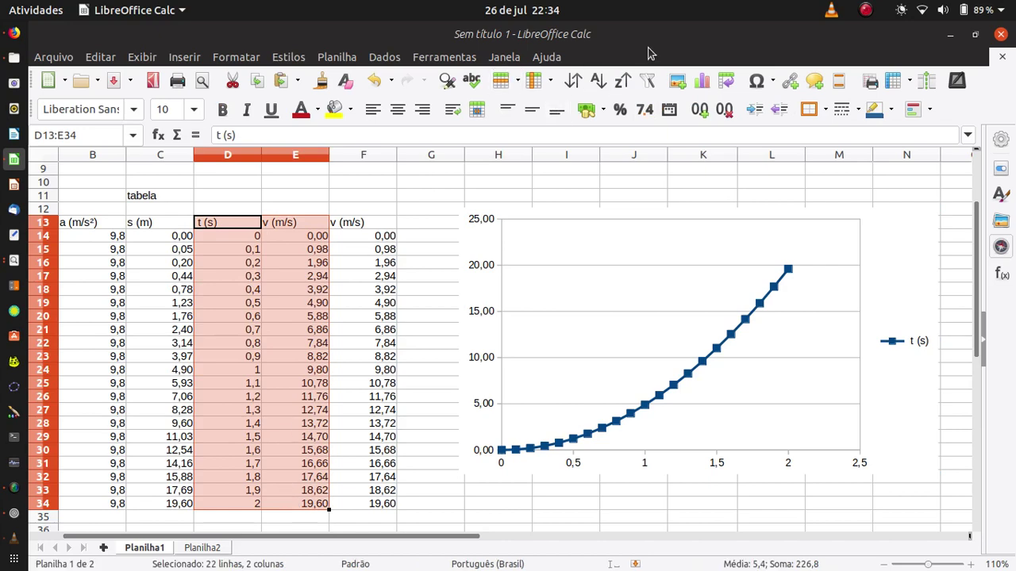
{"action": "left_click", "coordinate": [695, 85]}
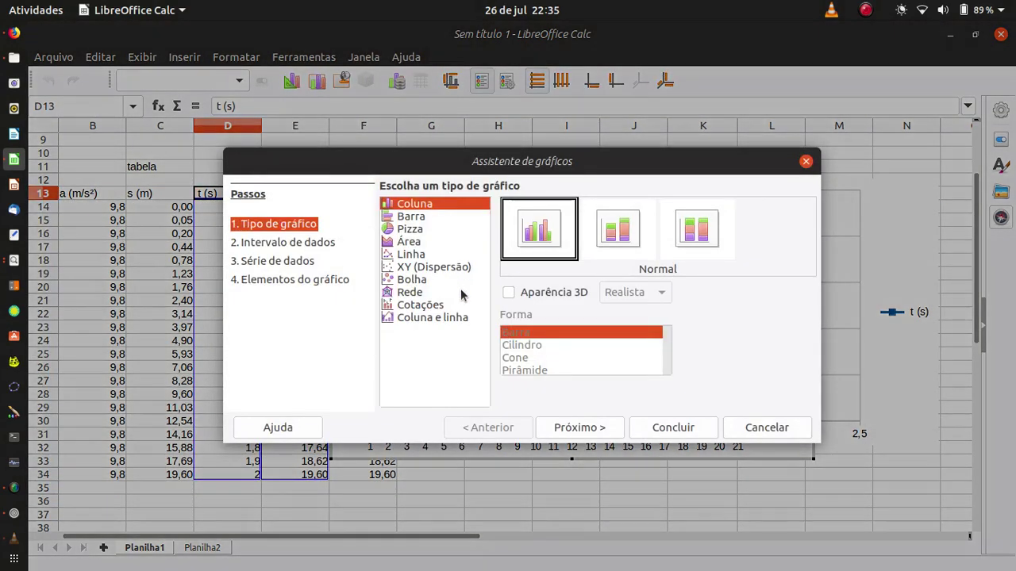
{"action": "left_click", "coordinate": [408, 268]}
{"action": "left_click", "coordinate": [618, 234]}
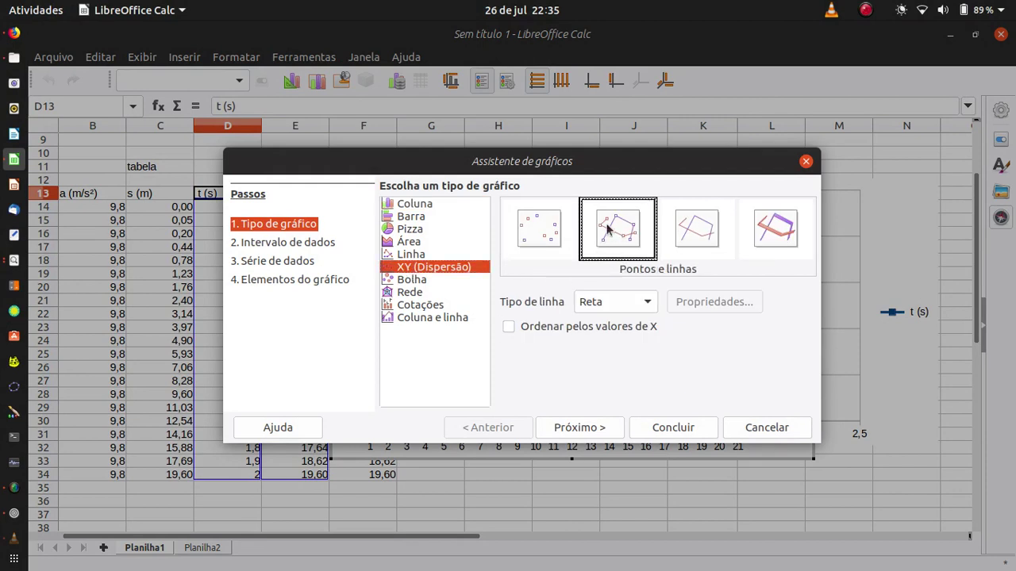
{"action": "left_click", "coordinate": [599, 428]}
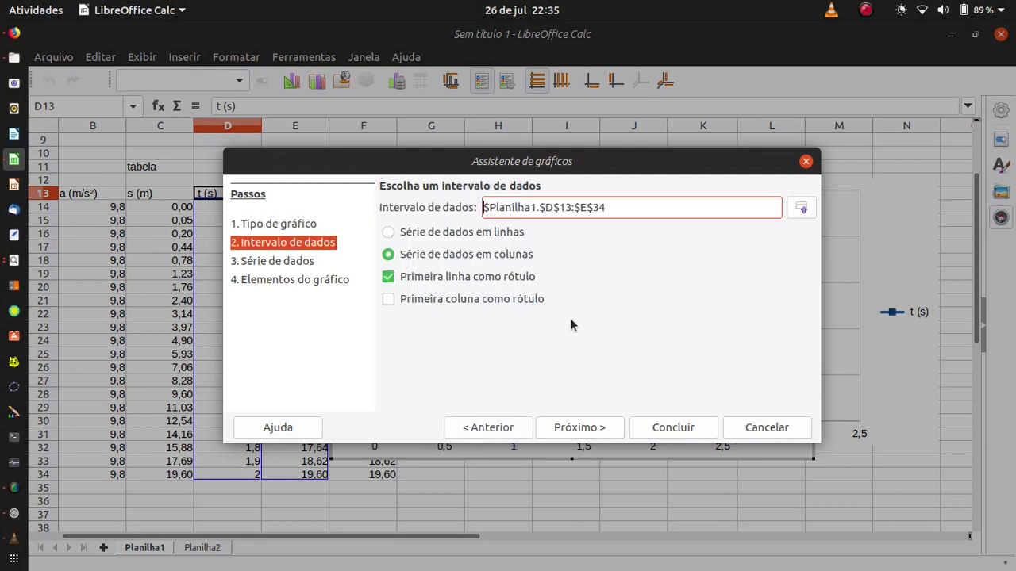
Step: Check the X and Y value ranges of the v (m/s) series and finish the velocity chart
{"action": "left_click", "coordinate": [274, 261]}
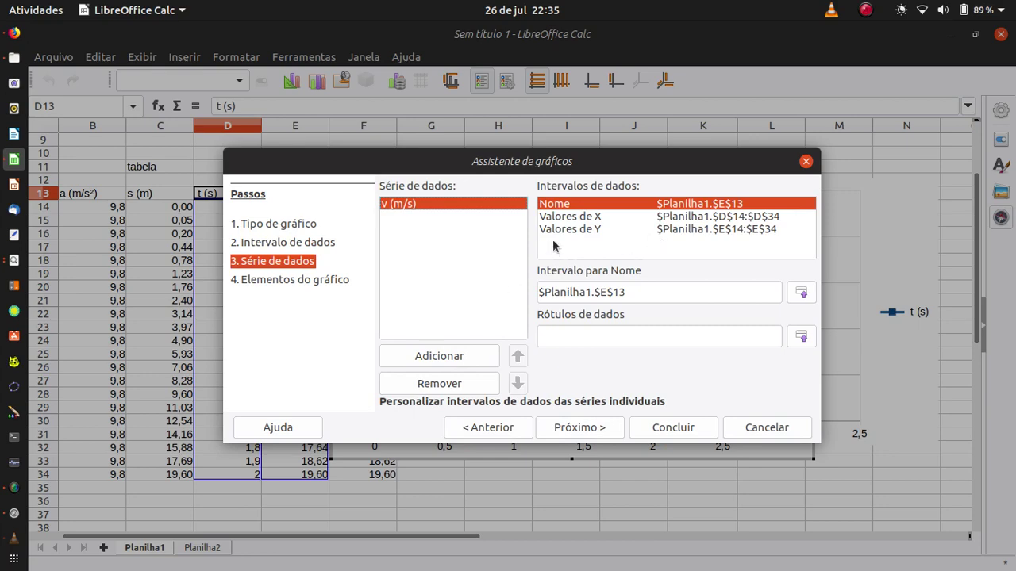
{"action": "left_click", "coordinate": [581, 216]}
{"action": "left_click", "coordinate": [584, 230]}
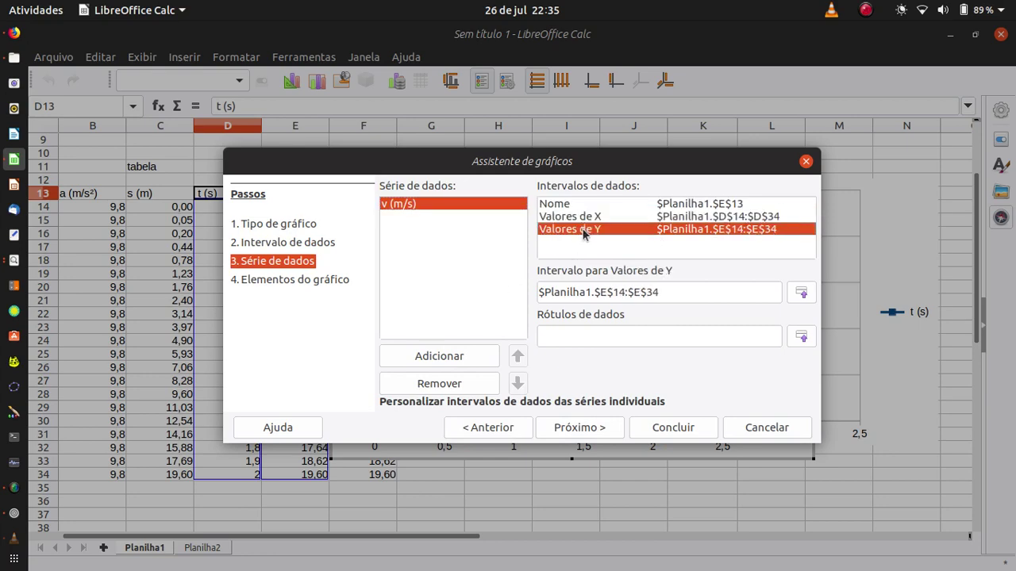
{"action": "left_click", "coordinate": [582, 218]}
{"action": "left_click", "coordinate": [639, 432]}
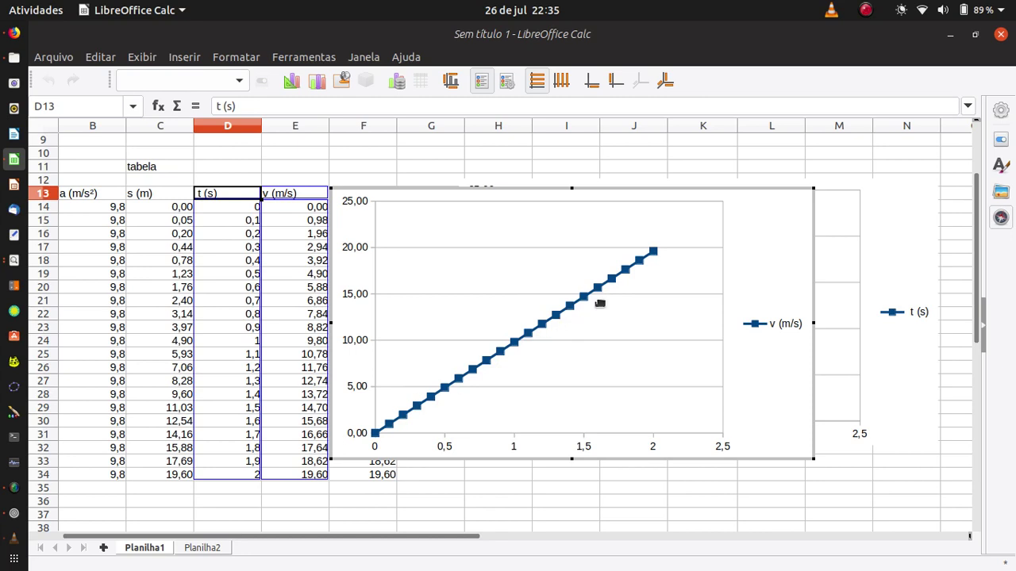
{"action": "left_click", "coordinate": [753, 283]}
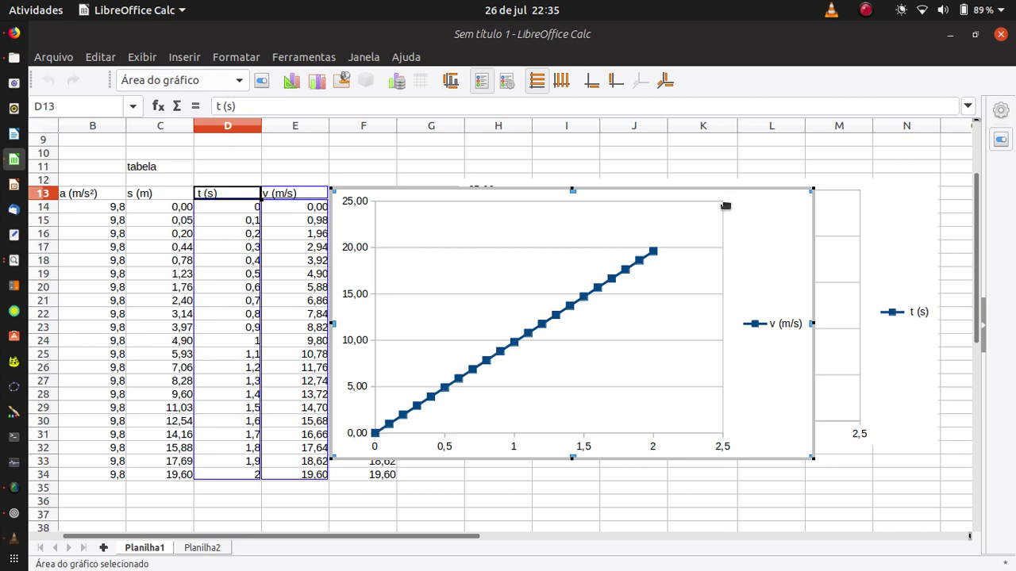
{"action": "left_click_drag", "start_coordinate": [725, 206], "coordinate": [765, 242]}
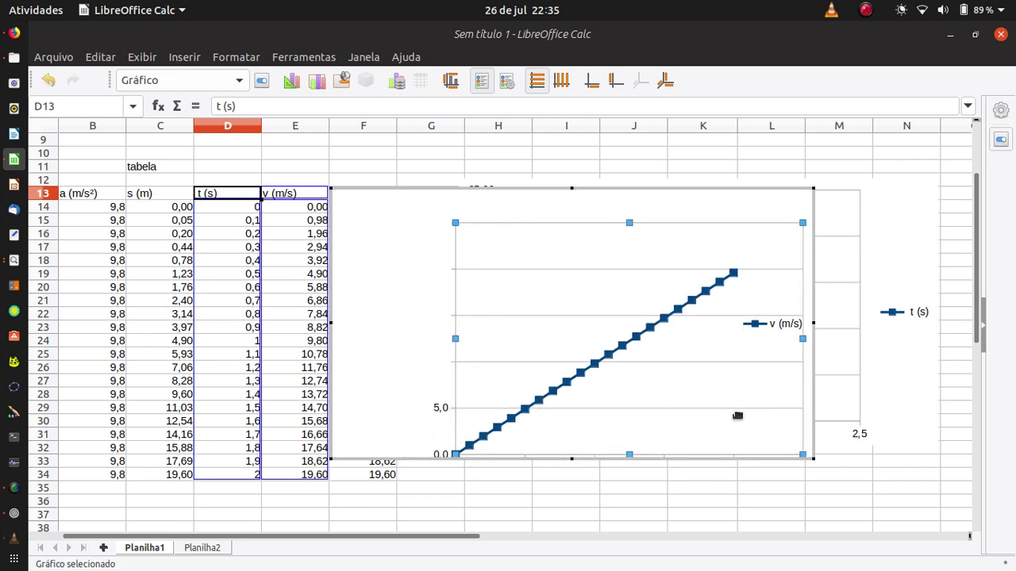
{"action": "key", "text": "ctrl+z"}
{"action": "key", "text": "ctrl+z"}
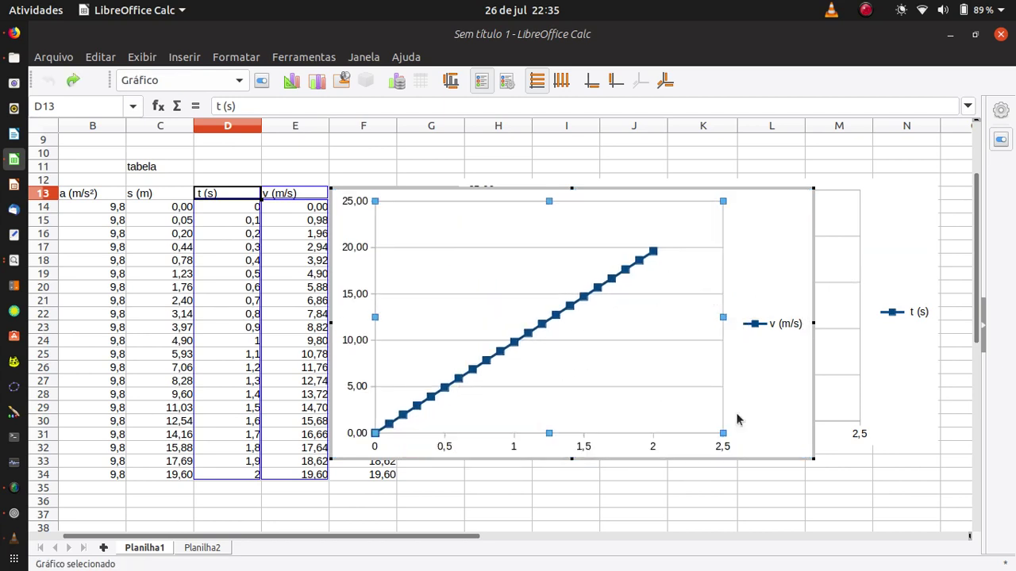
Step: Move the velocity chart below the displacement chart, with its upper edge at about row 38
{"action": "left_click", "coordinate": [685, 500]}
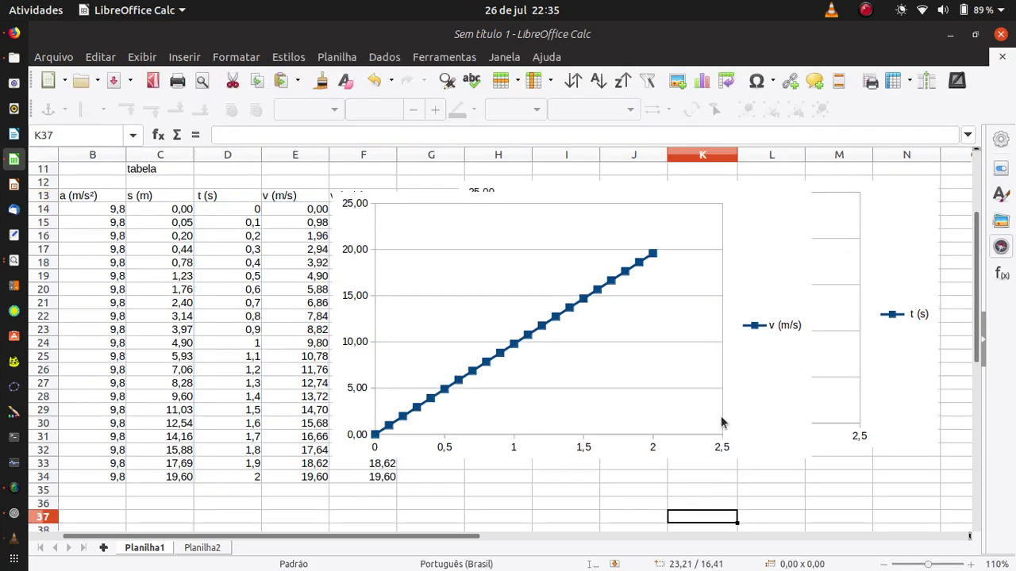
{"action": "left_click_drag", "start_coordinate": [813, 408], "coordinate": [862, 447]}
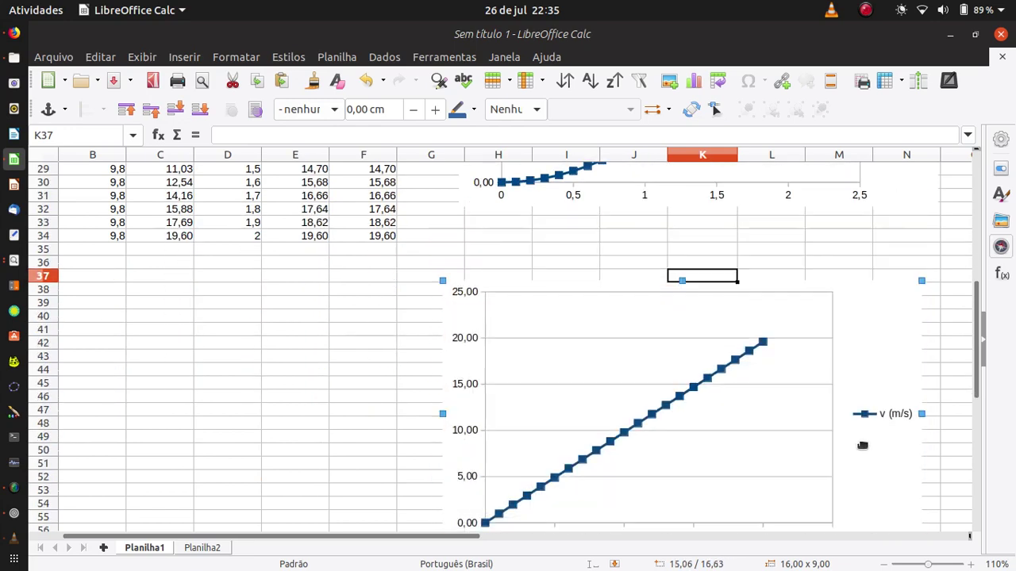
Step: Review the free-fall equations, the table and the displacement chart, including F14 and the last time and velocity cells
{"action": "scroll", "coordinate": [397, 420], "scroll_direction": "up", "scroll_amount": 9}
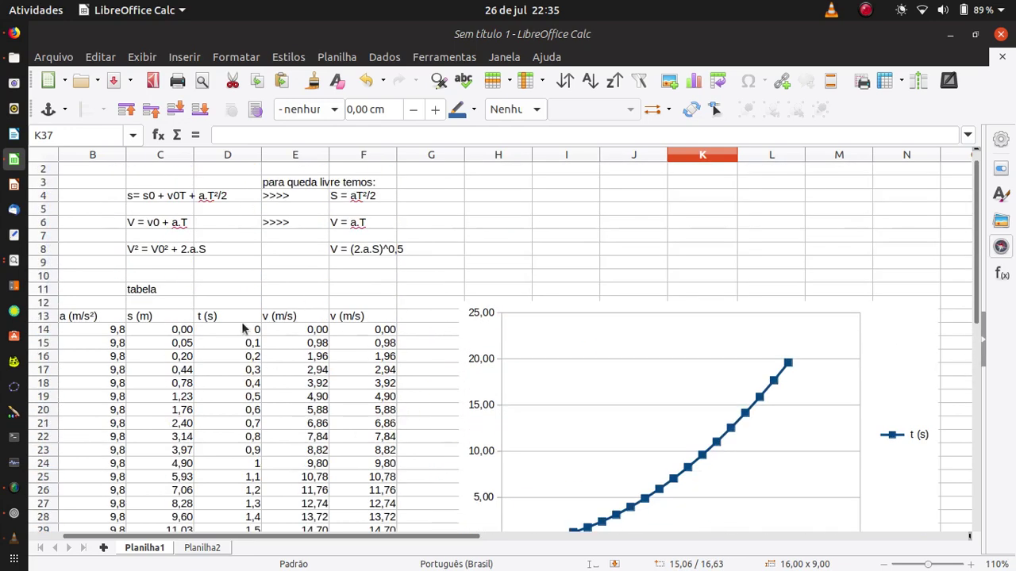
{"action": "scroll", "coordinate": [226, 360], "scroll_direction": "down", "scroll_amount": 3}
{"action": "scroll", "coordinate": [226, 361], "scroll_direction": "up", "scroll_amount": 2}
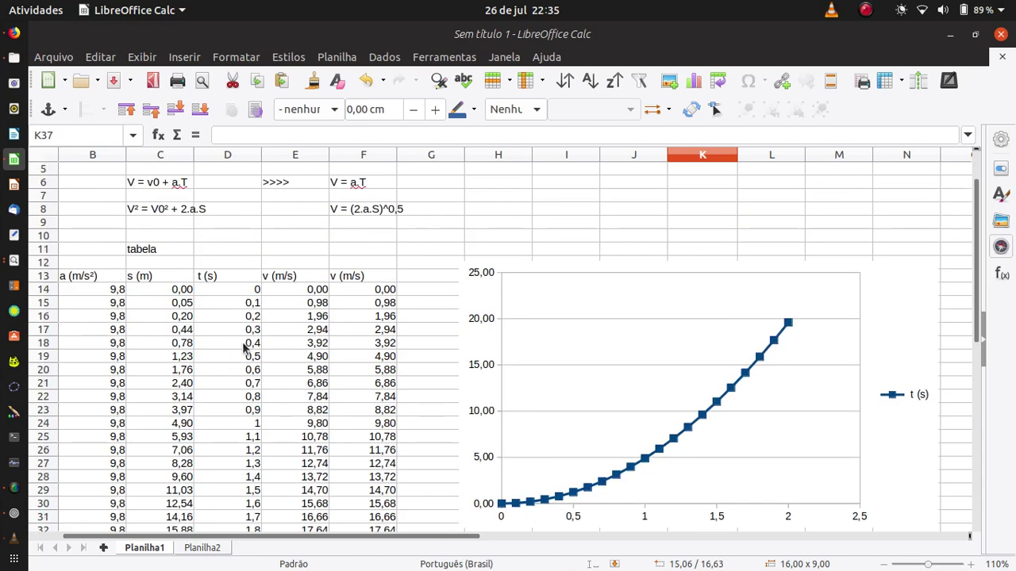
{"action": "scroll", "coordinate": [293, 288], "scroll_direction": "down", "scroll_amount": 5}
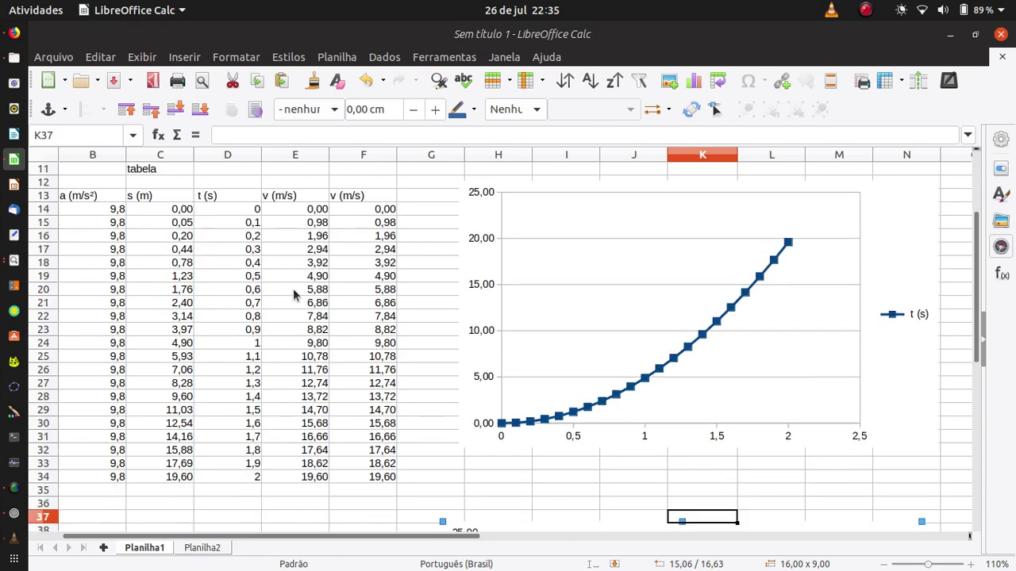
{"action": "scroll", "coordinate": [293, 288], "scroll_direction": "up", "scroll_amount": 3}
{"action": "left_click", "coordinate": [349, 211]}
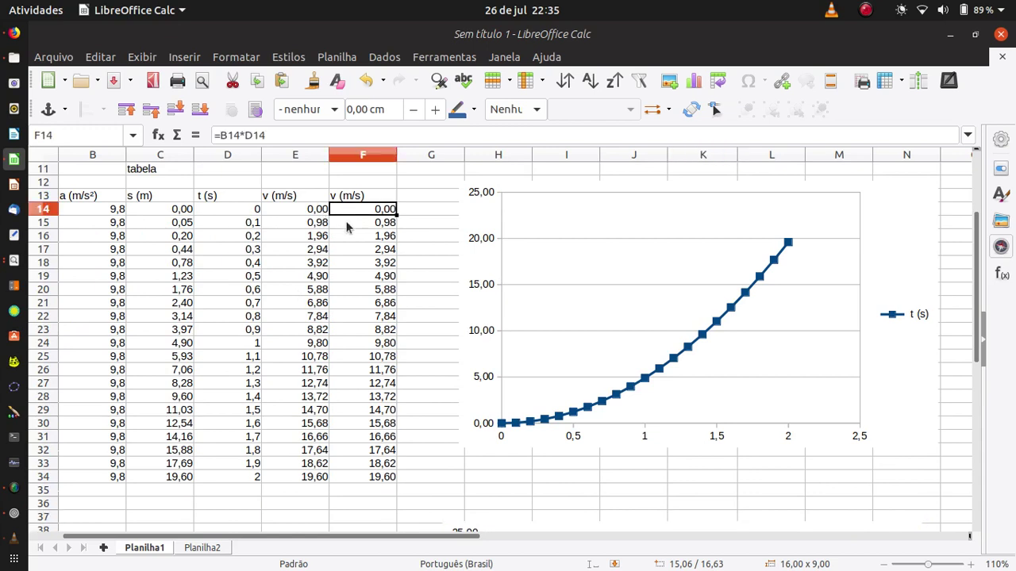
{"action": "left_click", "coordinate": [349, 476]}
{"action": "left_click", "coordinate": [320, 477]}
{"action": "left_click", "coordinate": [212, 465]}
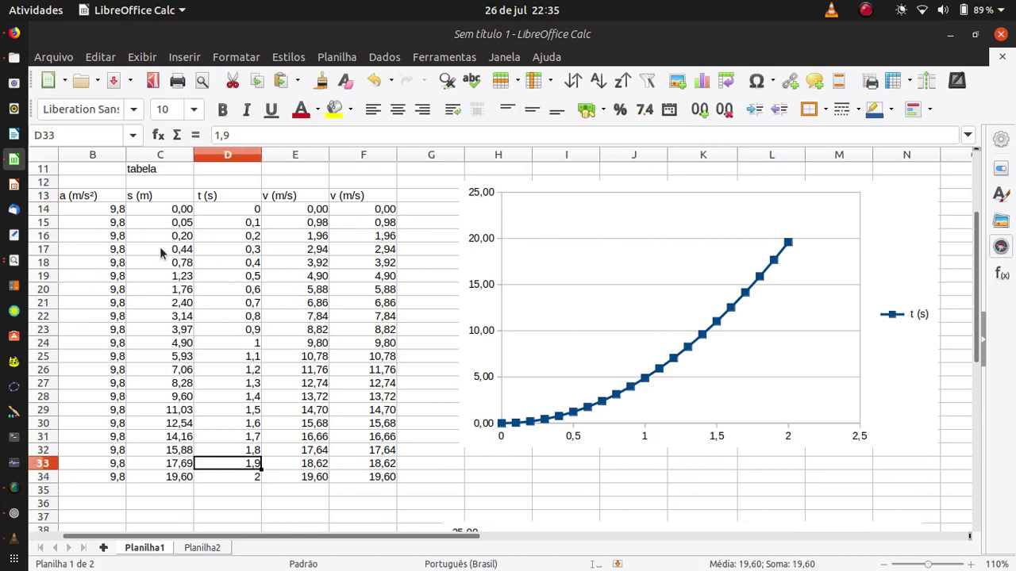
{"action": "left_click", "coordinate": [865, 9]}
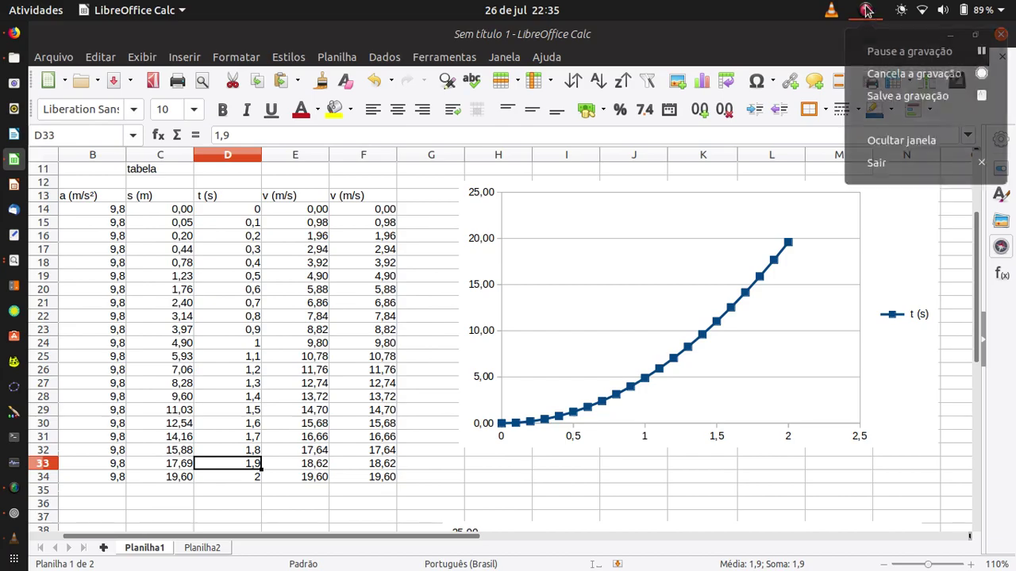